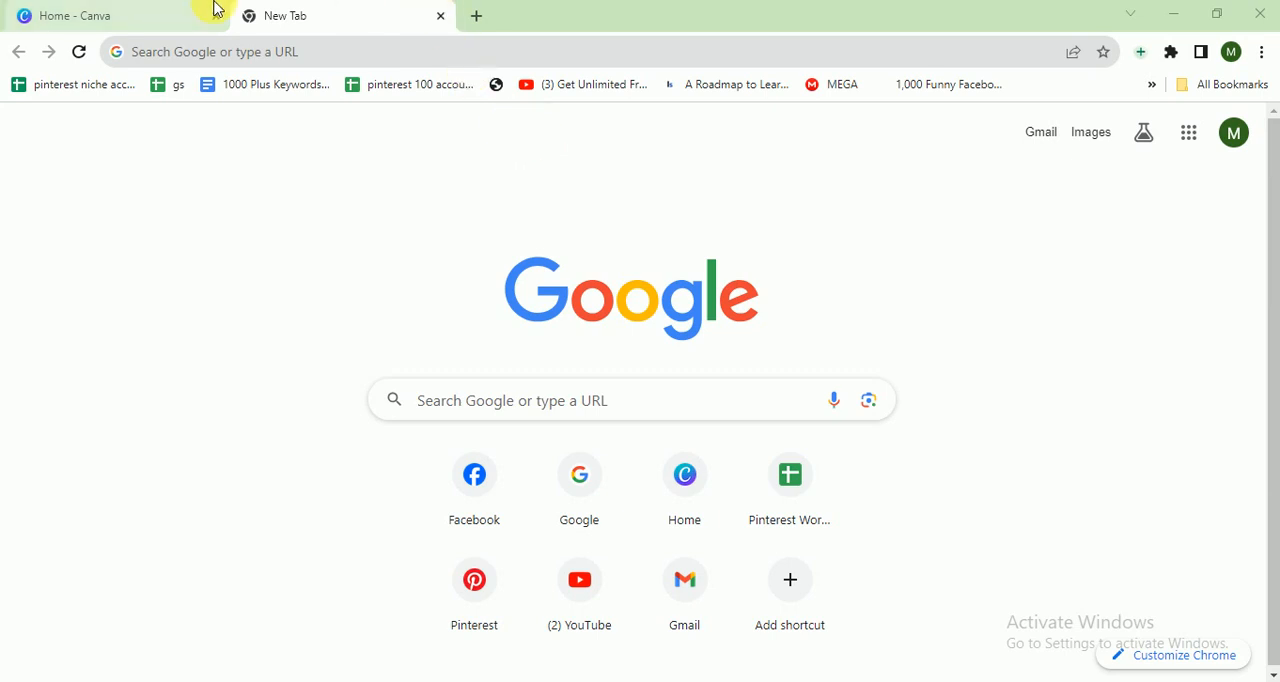
- Create a new Facebook Post (Square) design by searching the design types for facebook post
click(160, 14)
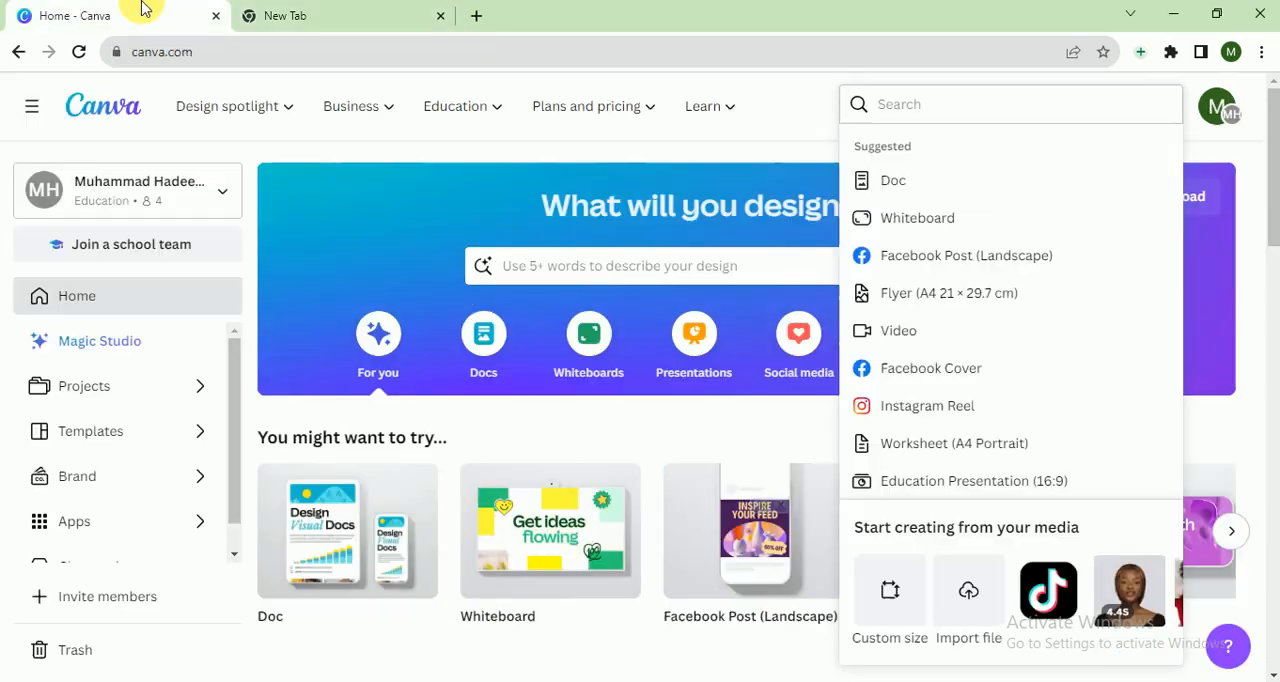
click(386, 158)
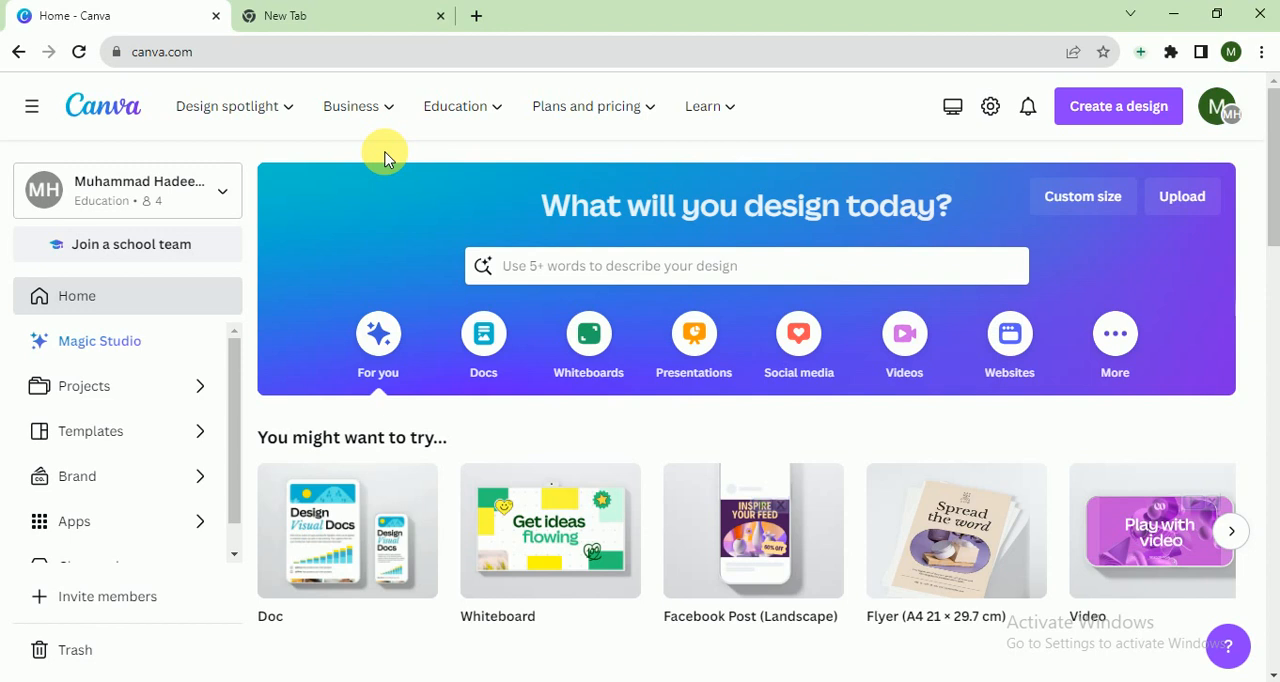
click(440, 114)
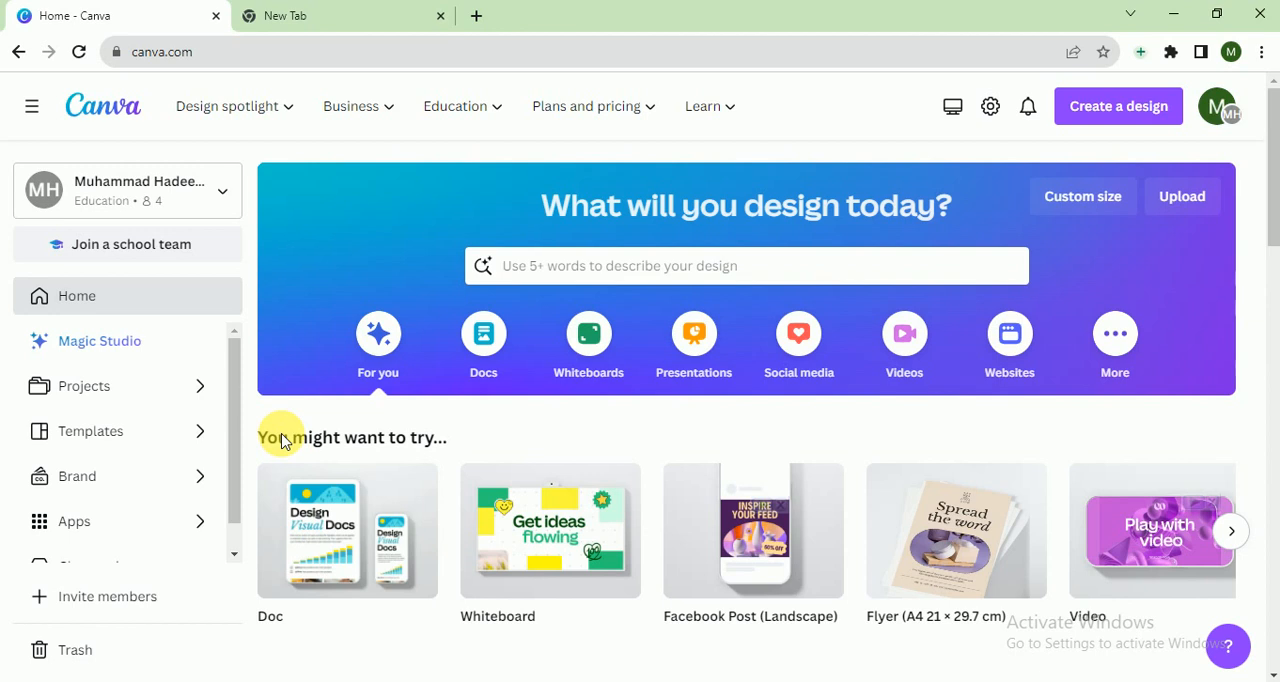
click(1108, 118)
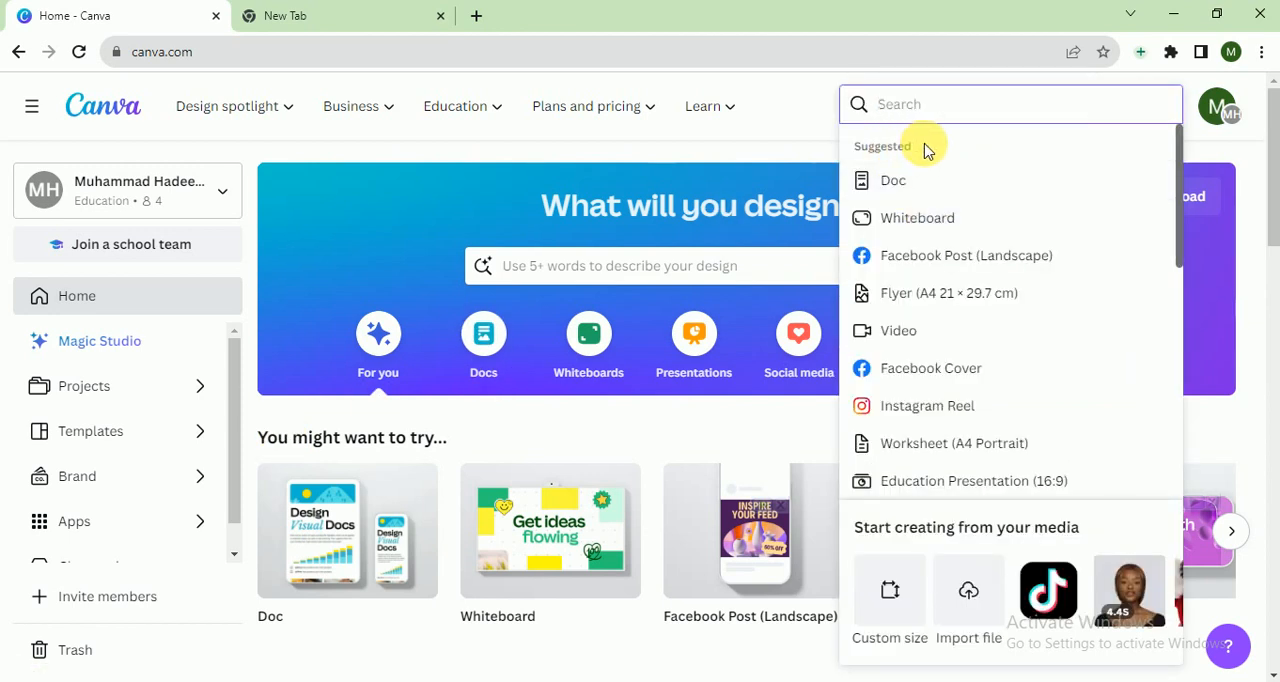
text(faceb)
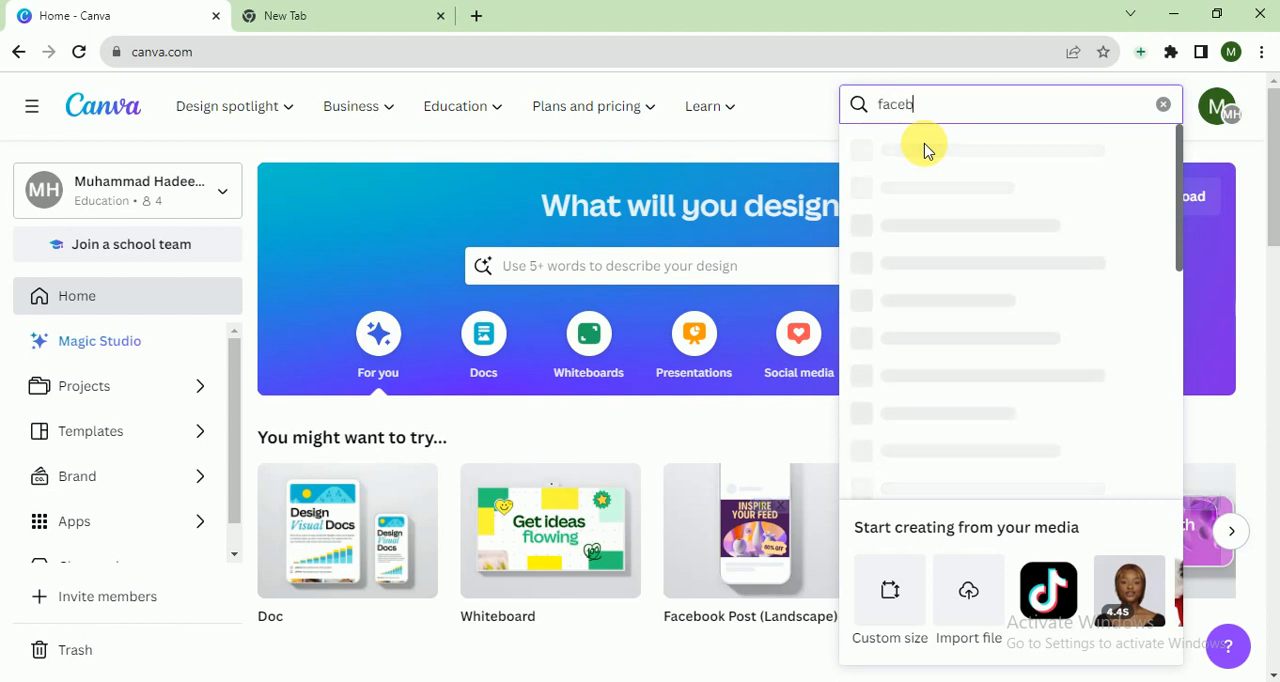
text(ook po)
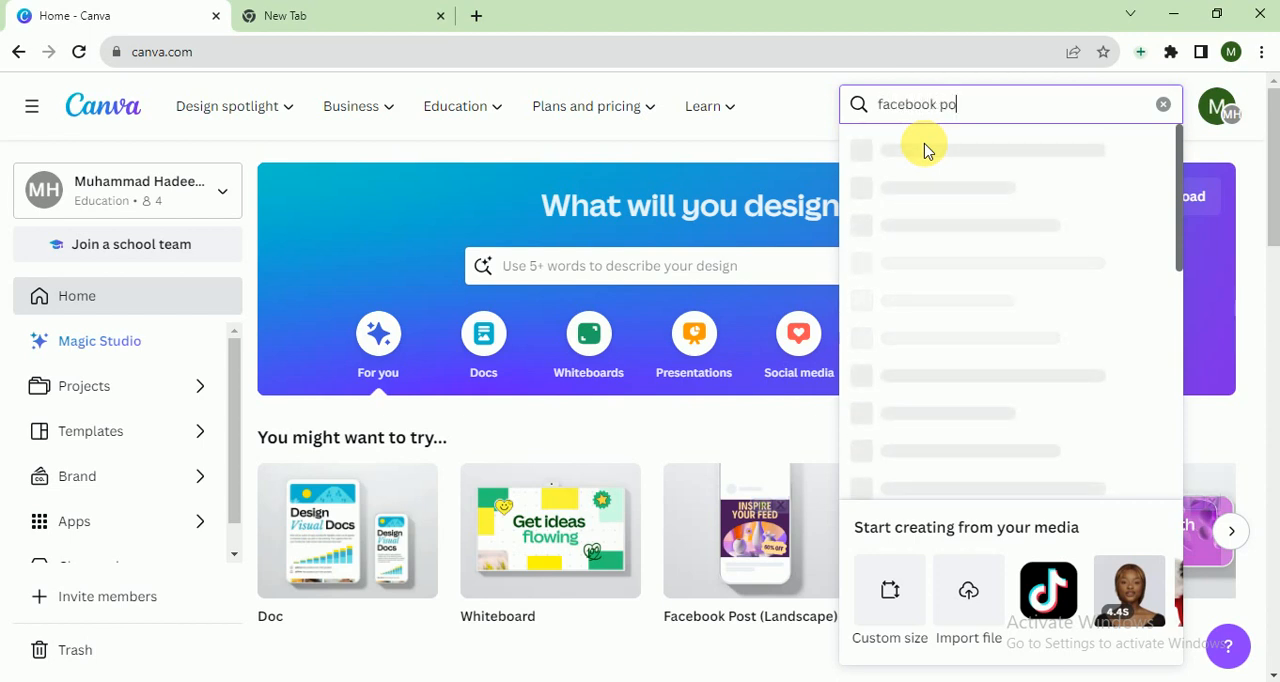
text(st)
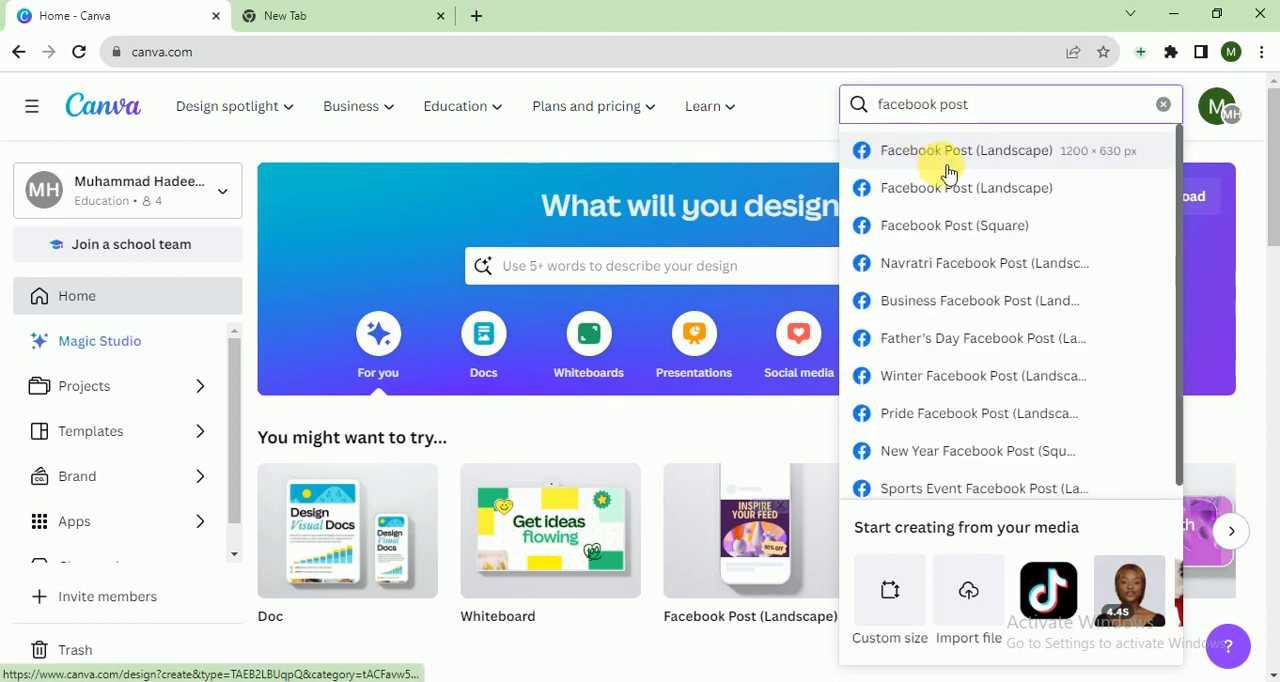
click(950, 224)
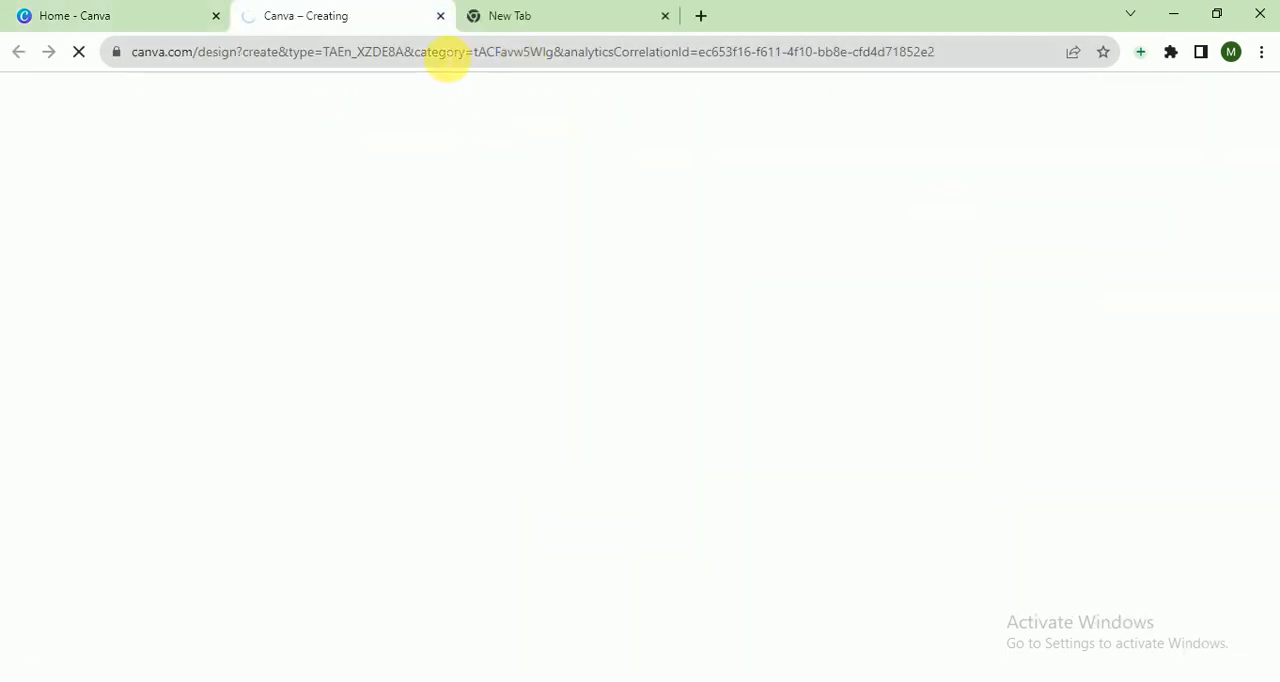
click(89, 12)
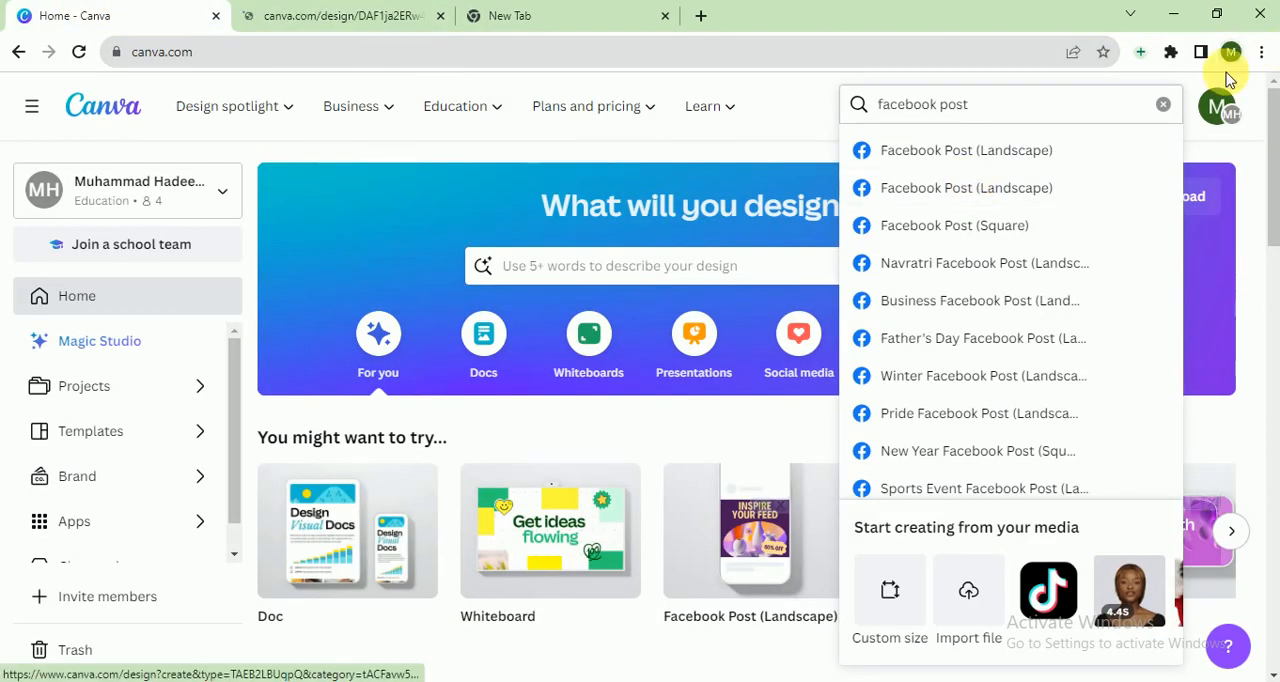
click(1163, 104)
click(307, 15)
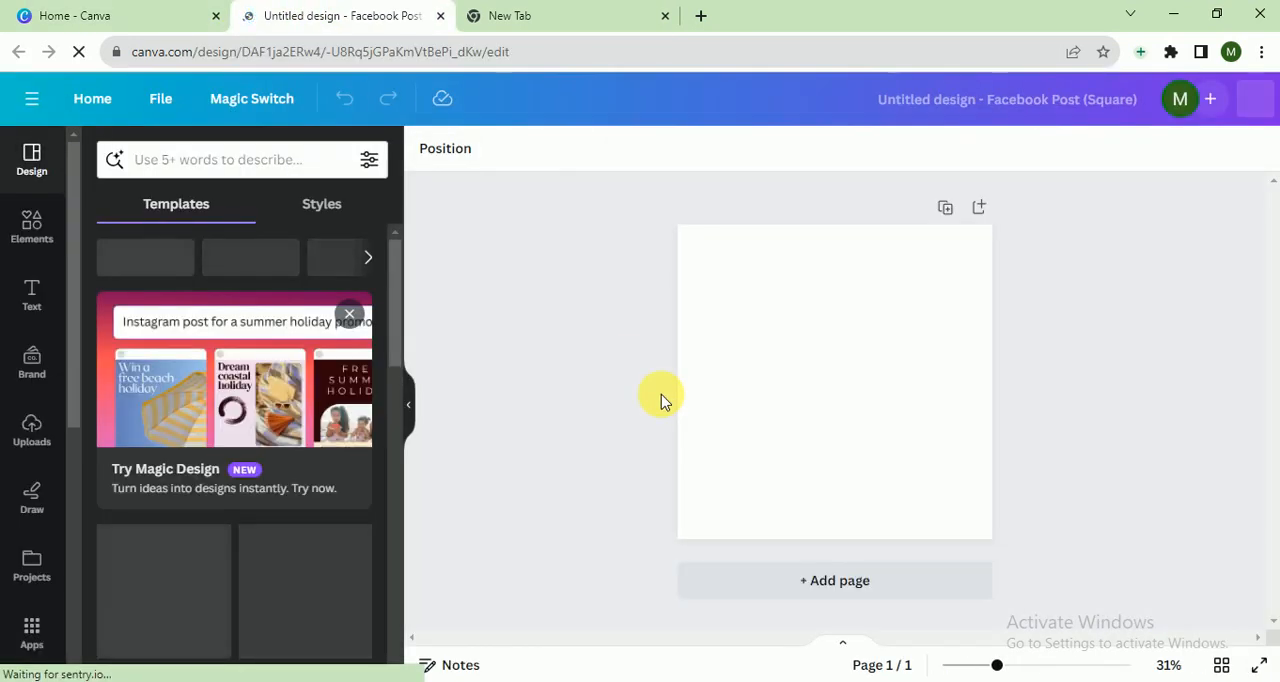
- Search the templates for beauty and apply the beige Summer Promo template to the blank page
scroll(391, 366, down, 1)
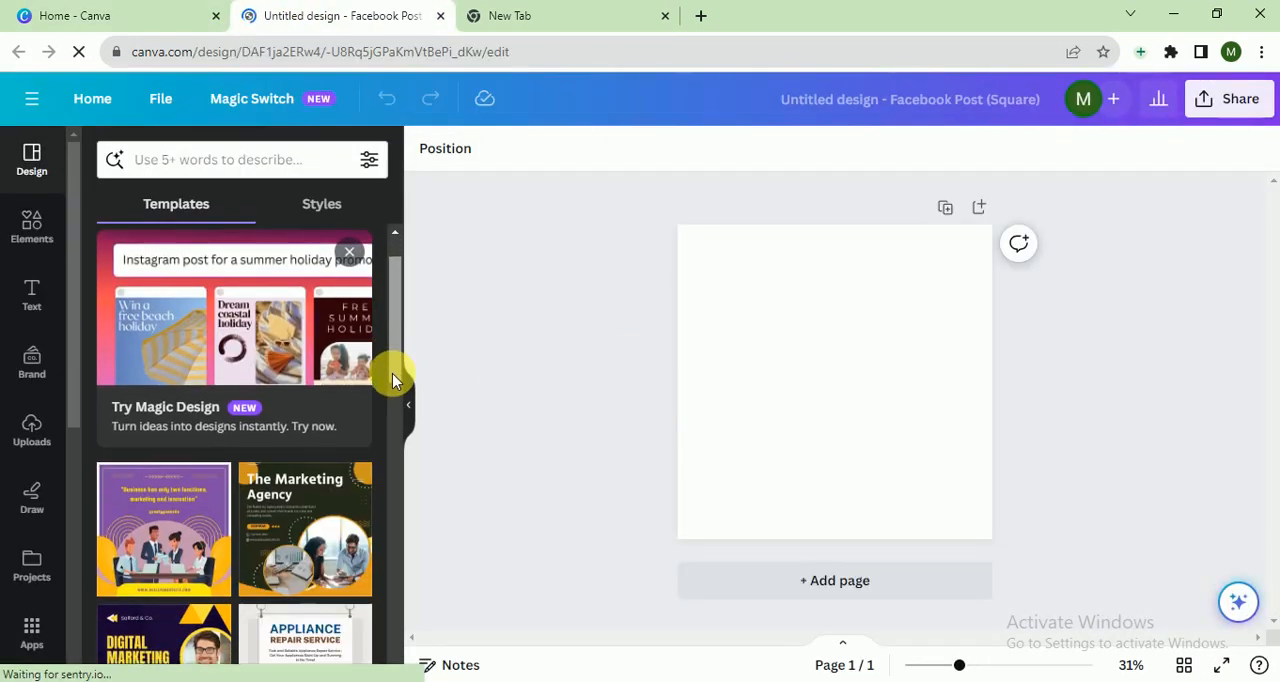
drag(392, 373, 402, 305)
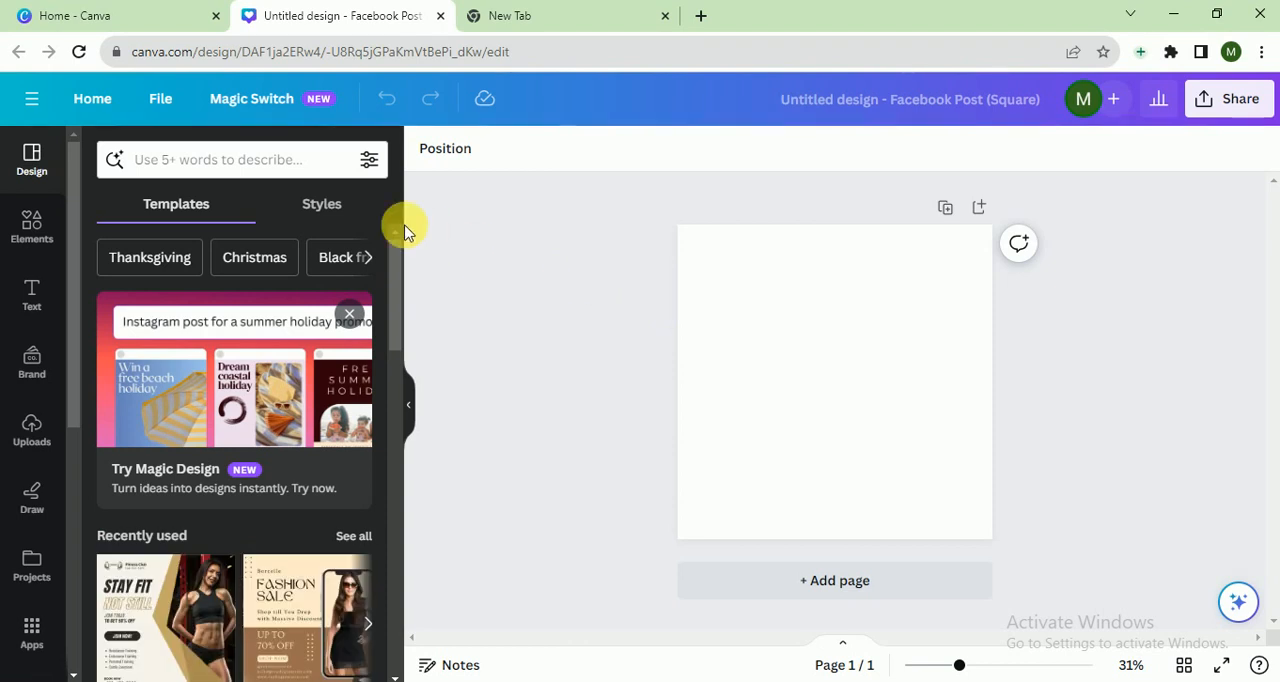
click(250, 162)
text(be)
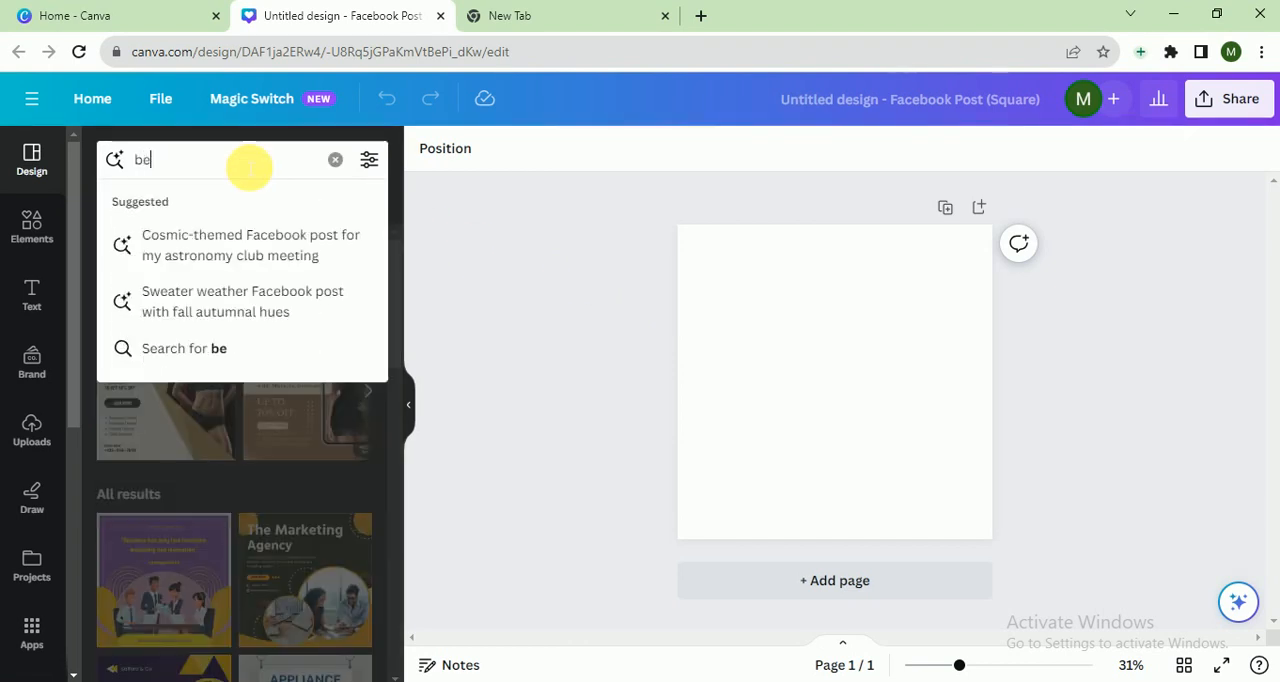
text(auty)
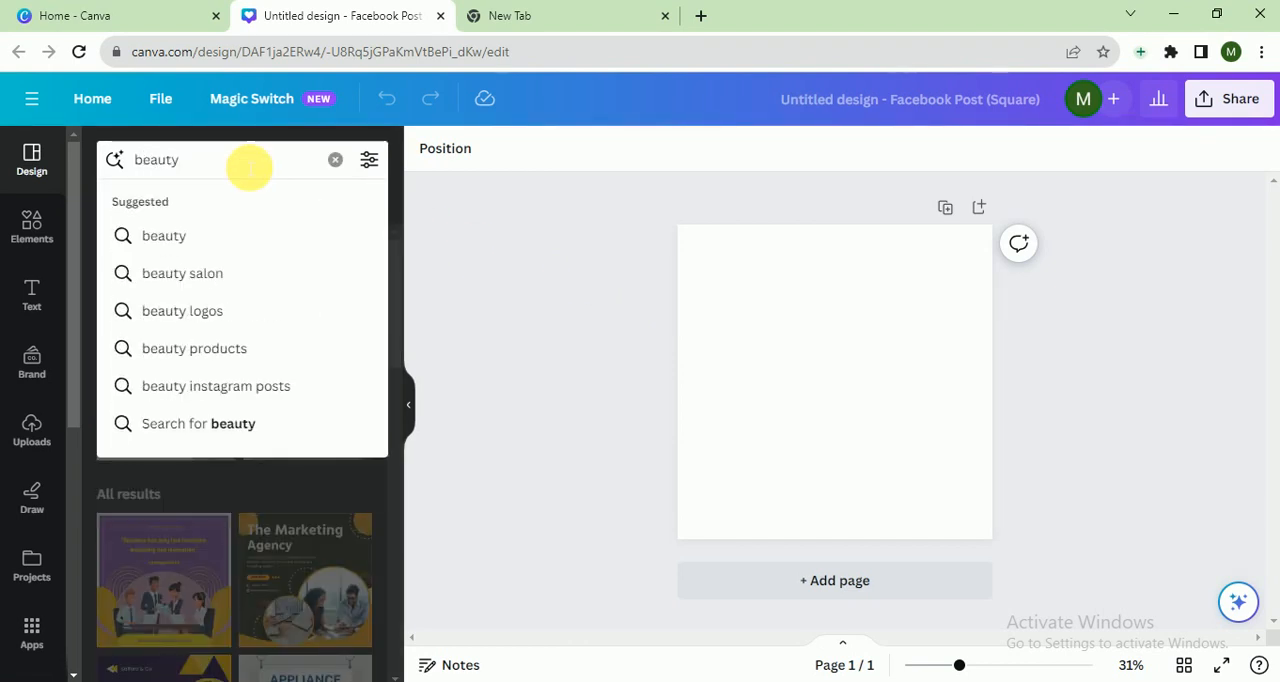
key(Return)
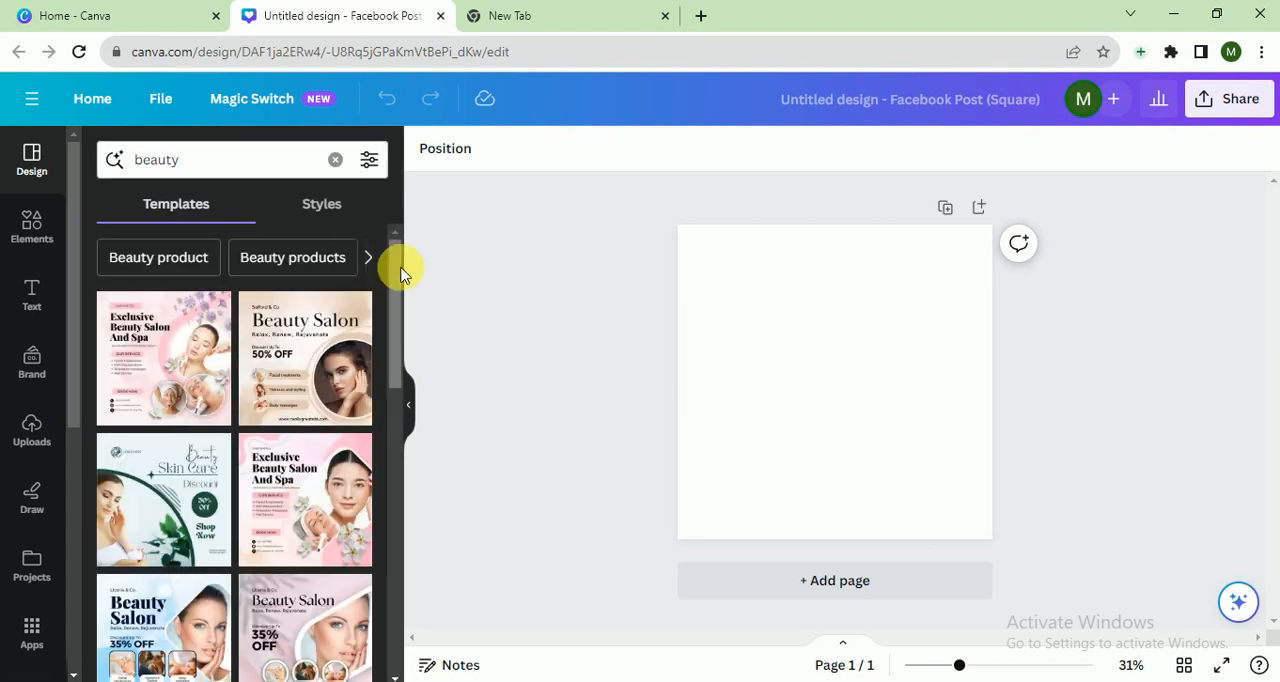
drag(400, 277, 395, 508)
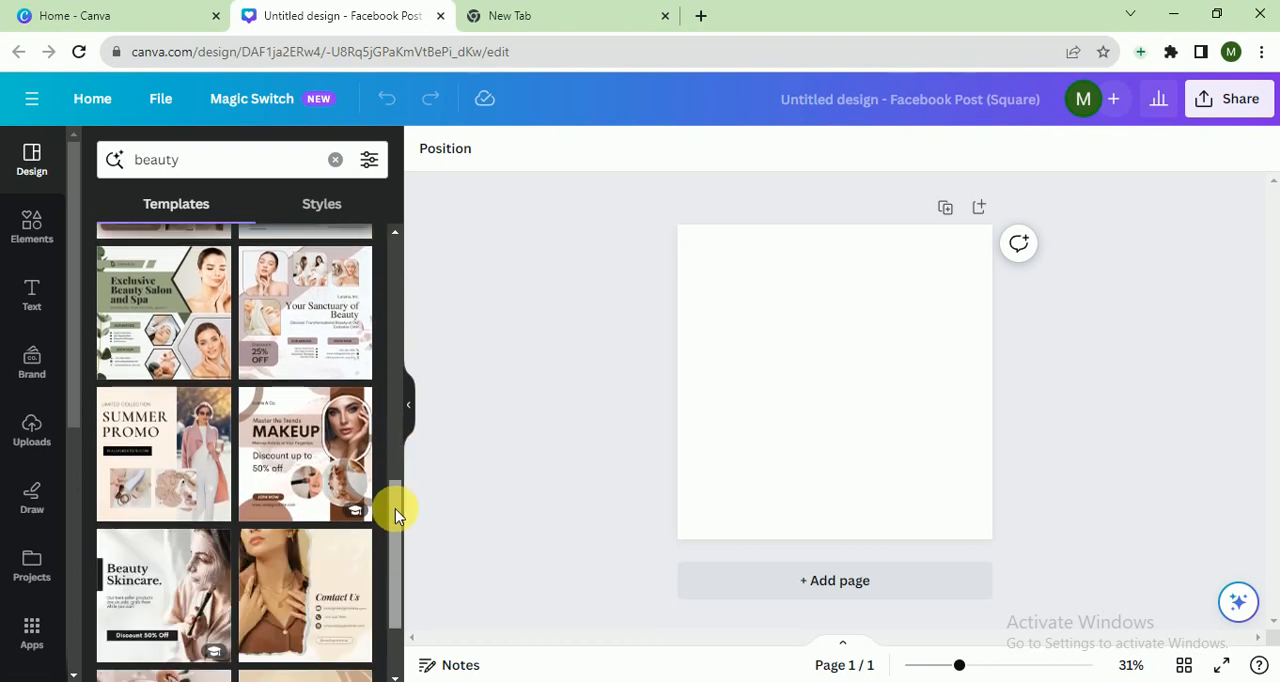
click(187, 447)
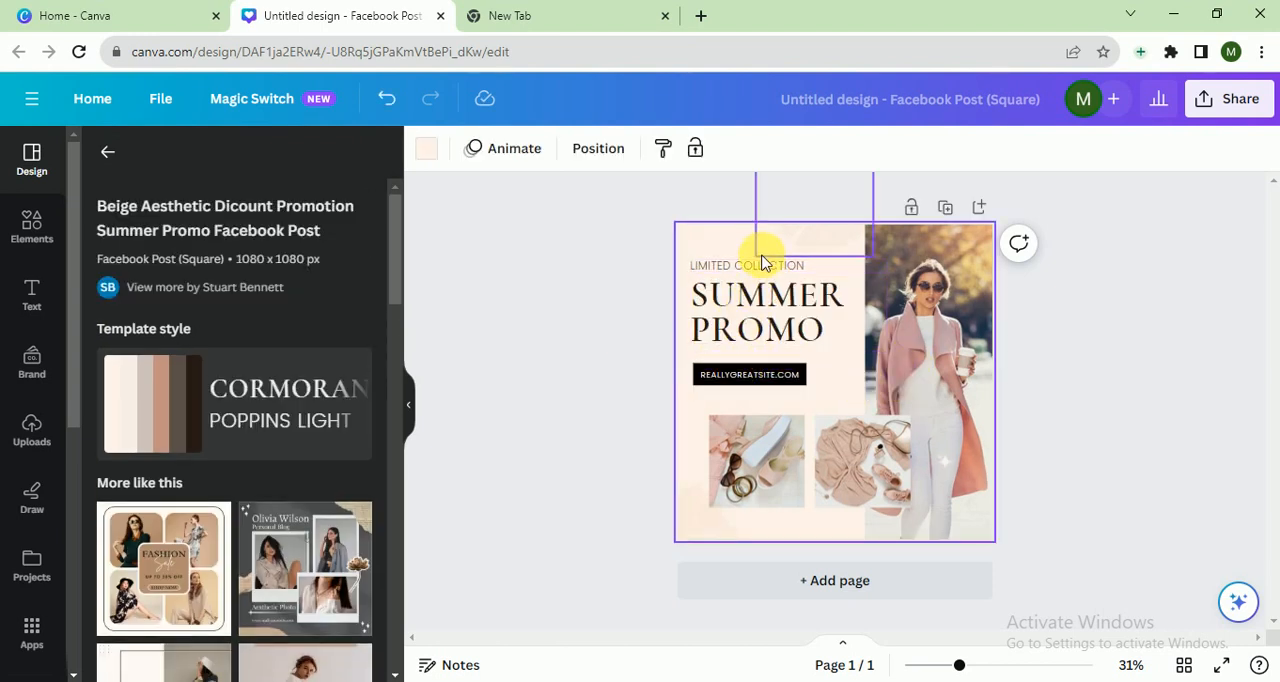
- Replace the website text under SUMMER PROMO with GENYMAKEOVER.COM
click(748, 378)
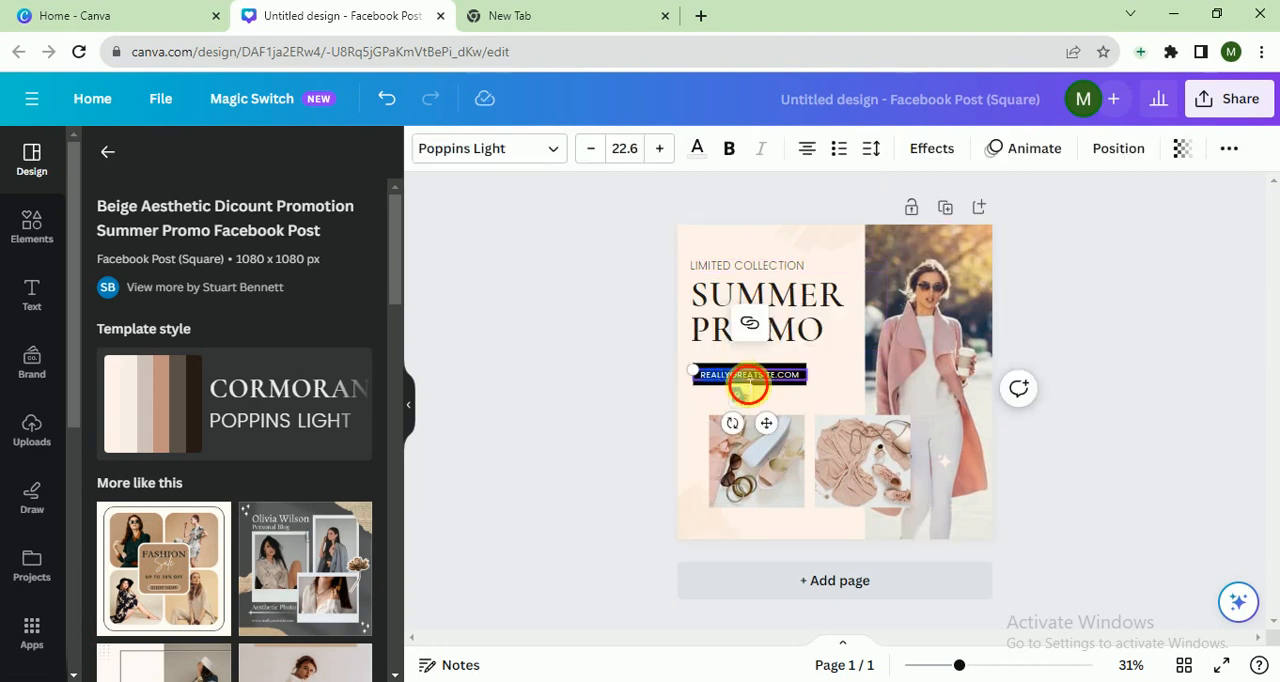
drag(783, 378, 697, 380)
text(GENYM.COM)
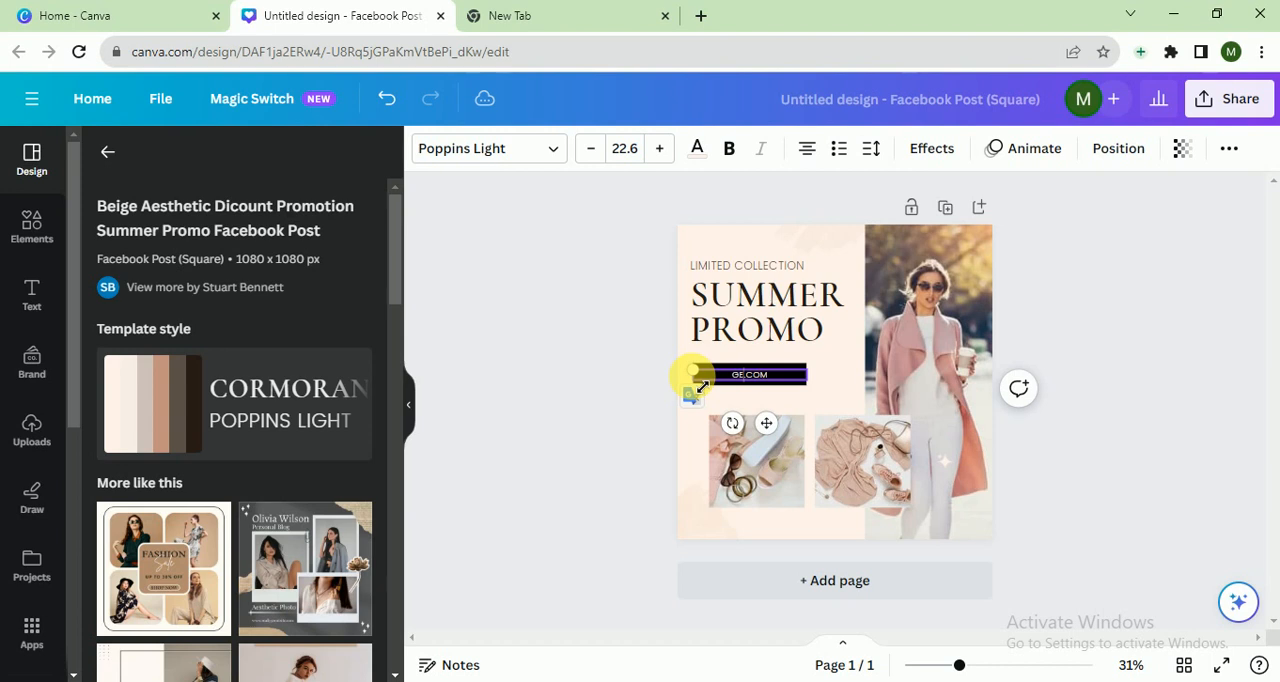
text(AKEOVER)
click(512, 362)
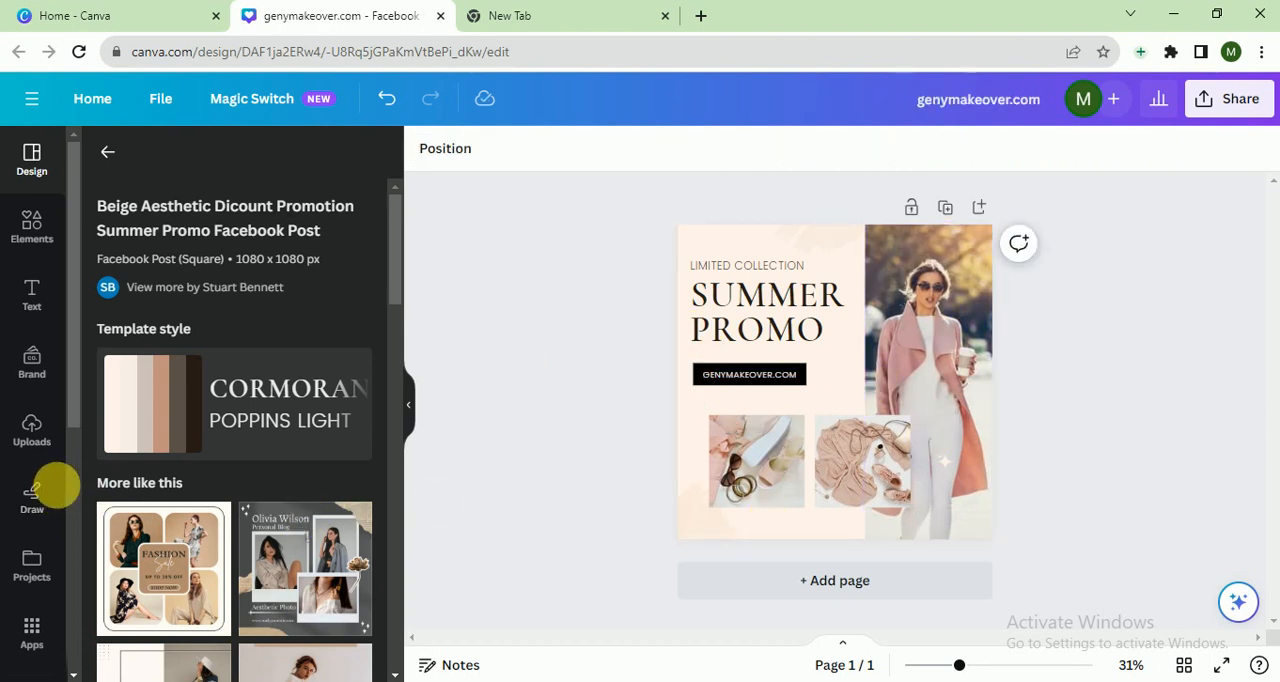
- Search the background library for beauty
scroll(70, 601, down, 5)
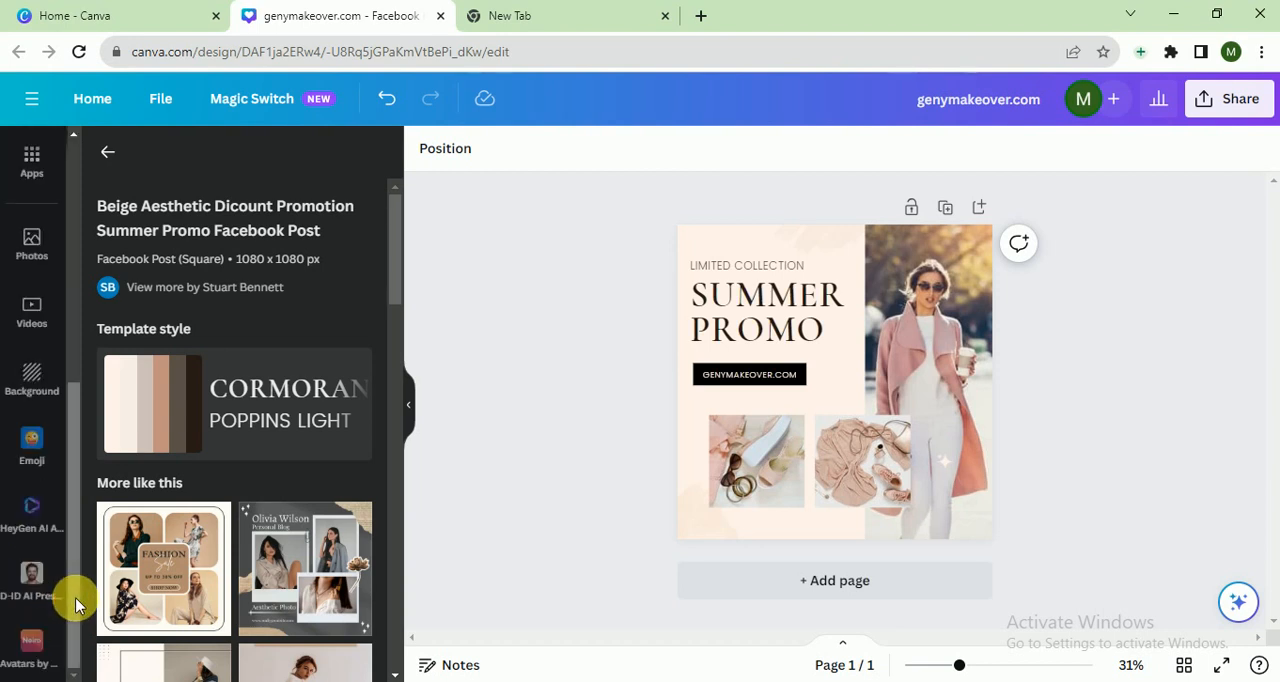
click(48, 376)
click(155, 168)
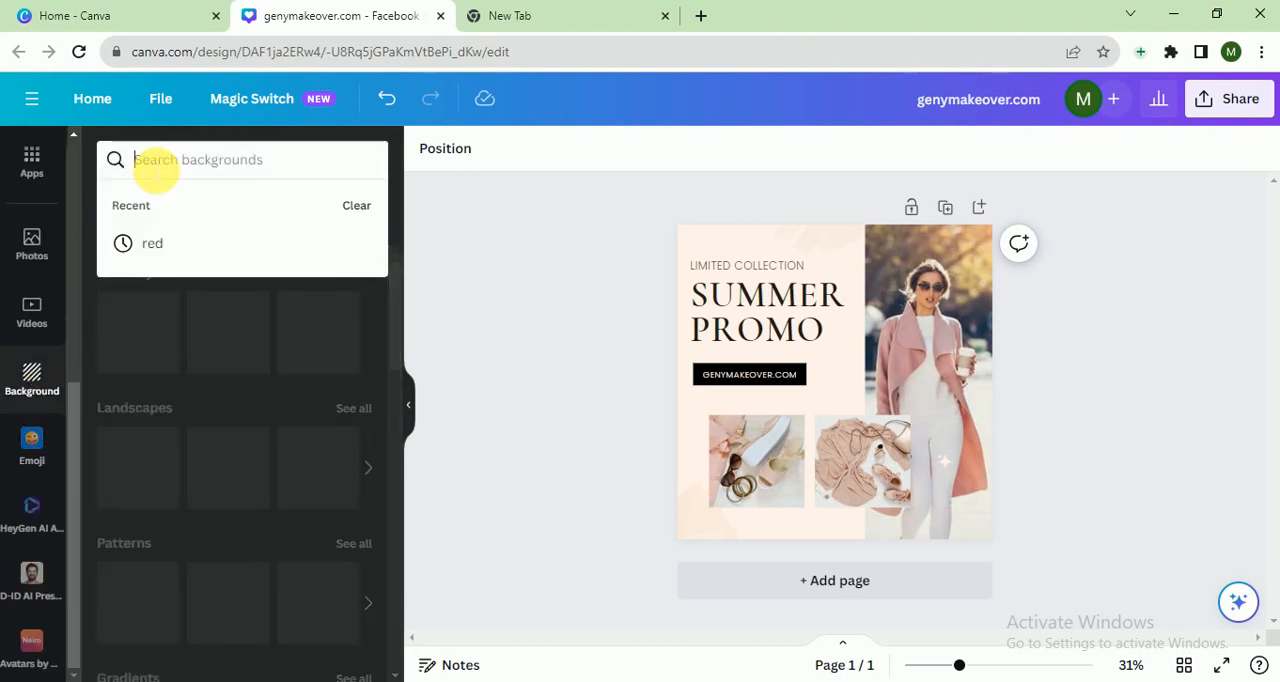
text(beaut)
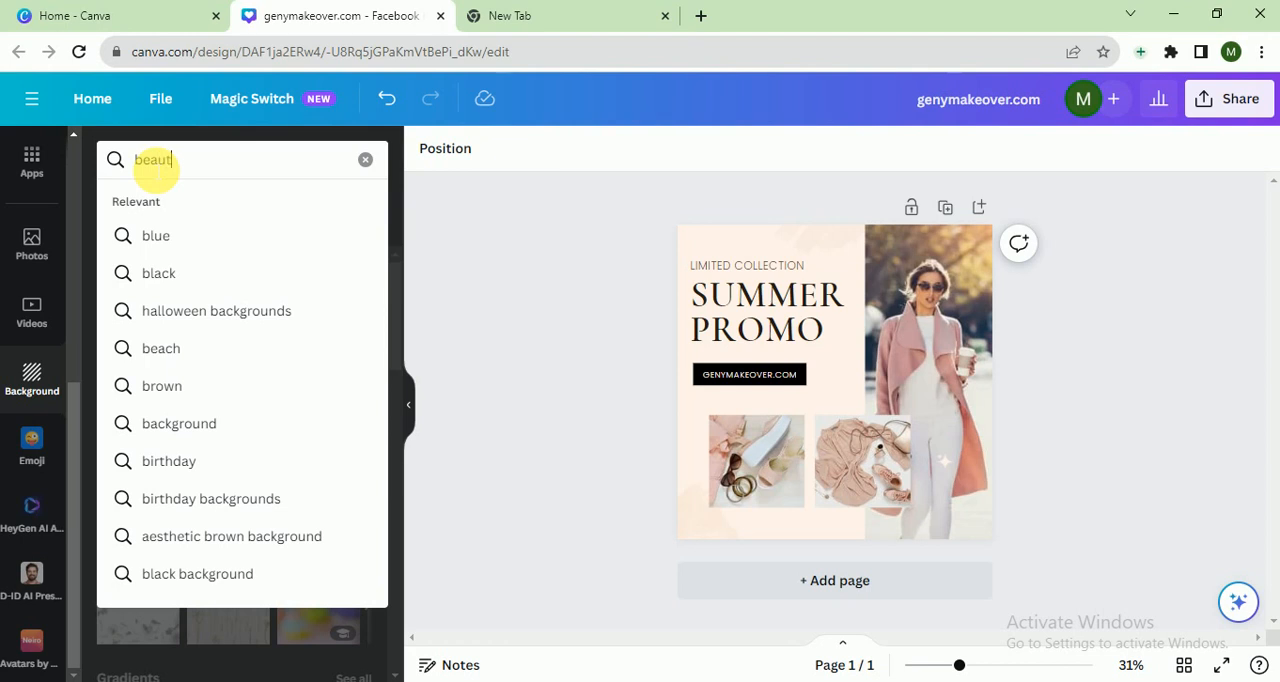
text(y)
key(Return)
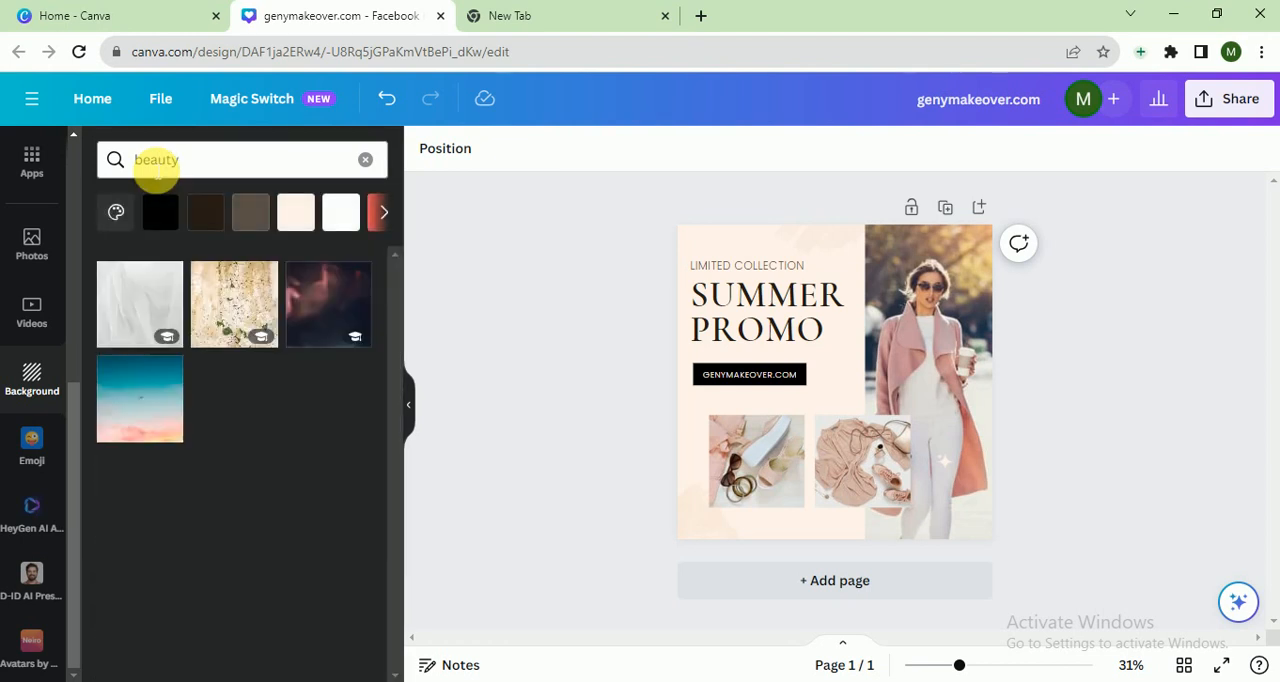
- Search photos for beauty and drop the woman's portrait into the tall image frame on the right
click(40, 268)
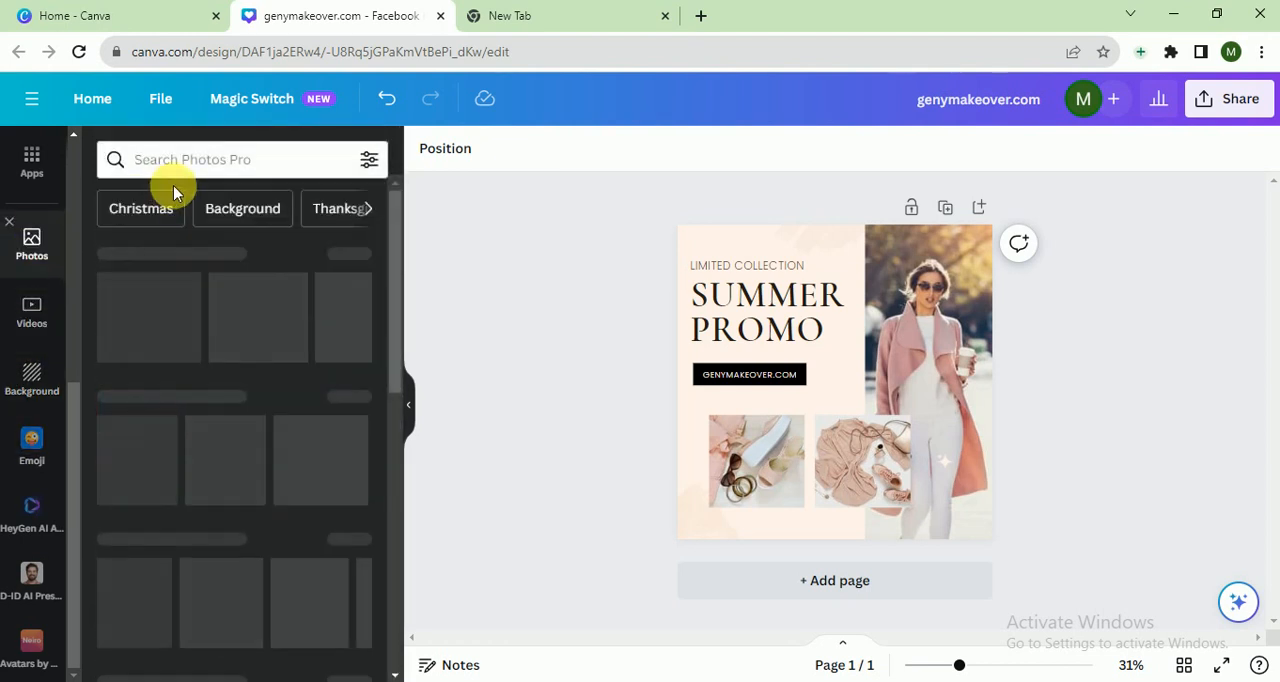
click(173, 165)
text(be)
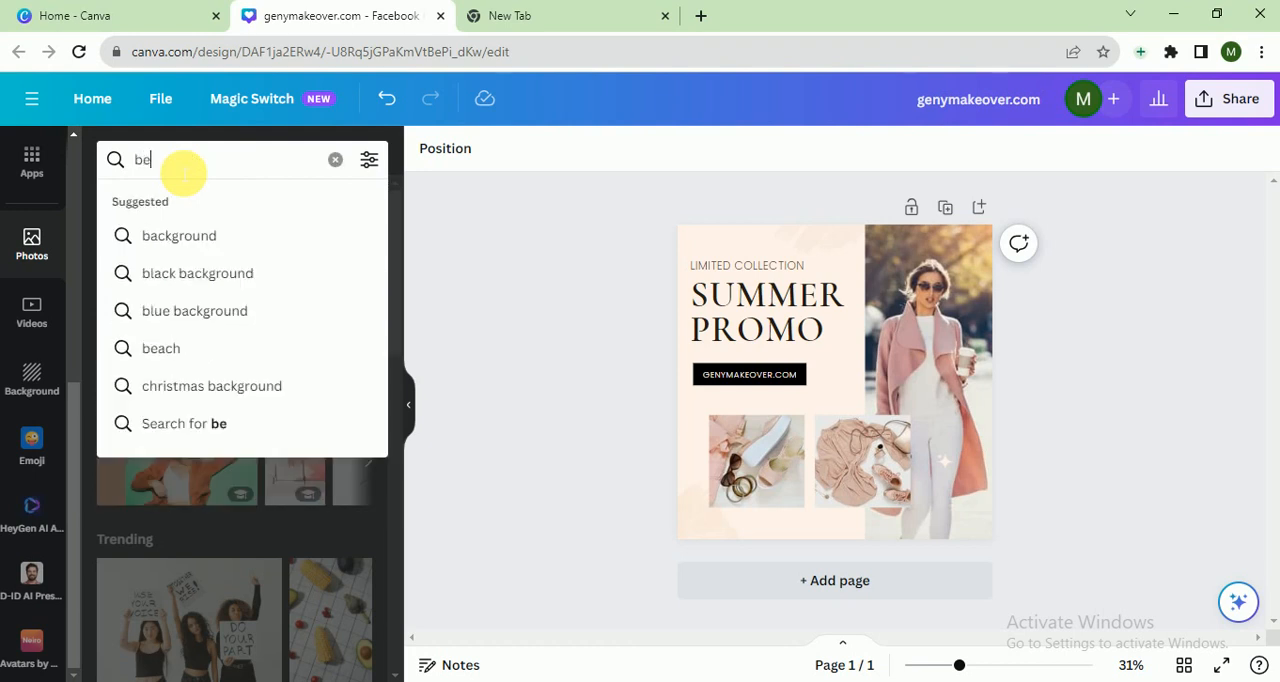
text(auty)
key(Return)
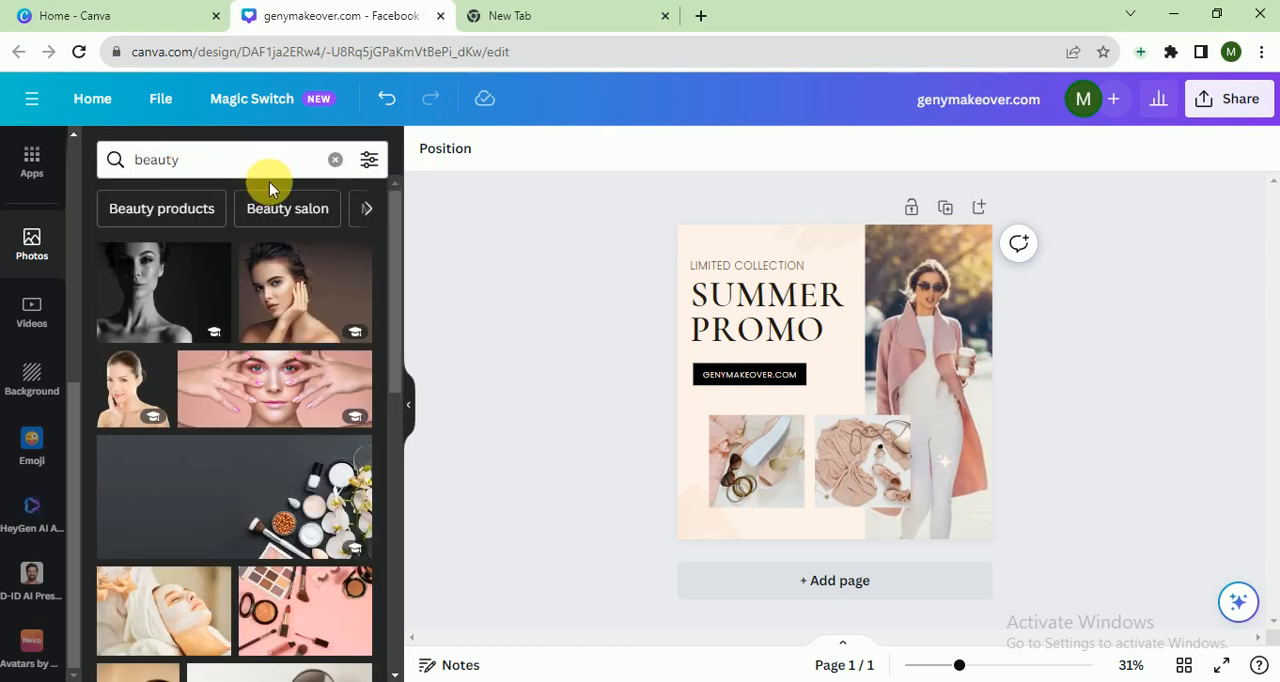
drag(300, 282, 918, 297)
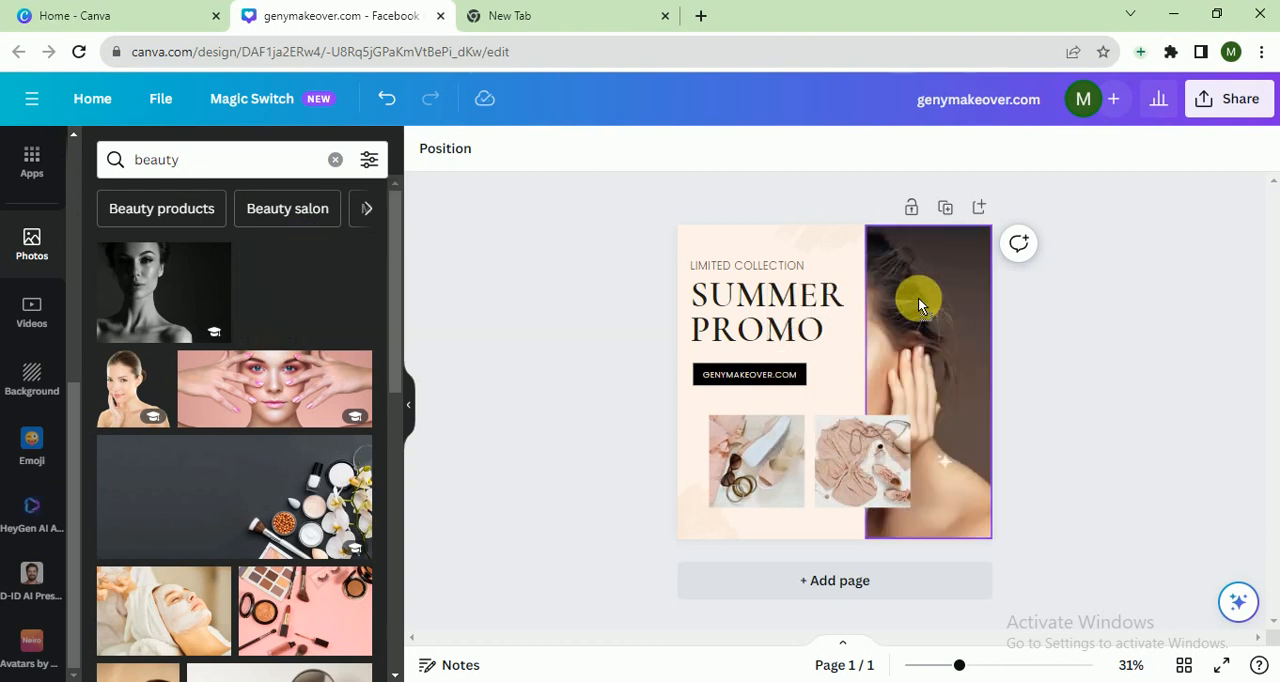
- Reposition the portrait inside its frame so the woman's face is shown
double_click(920, 300)
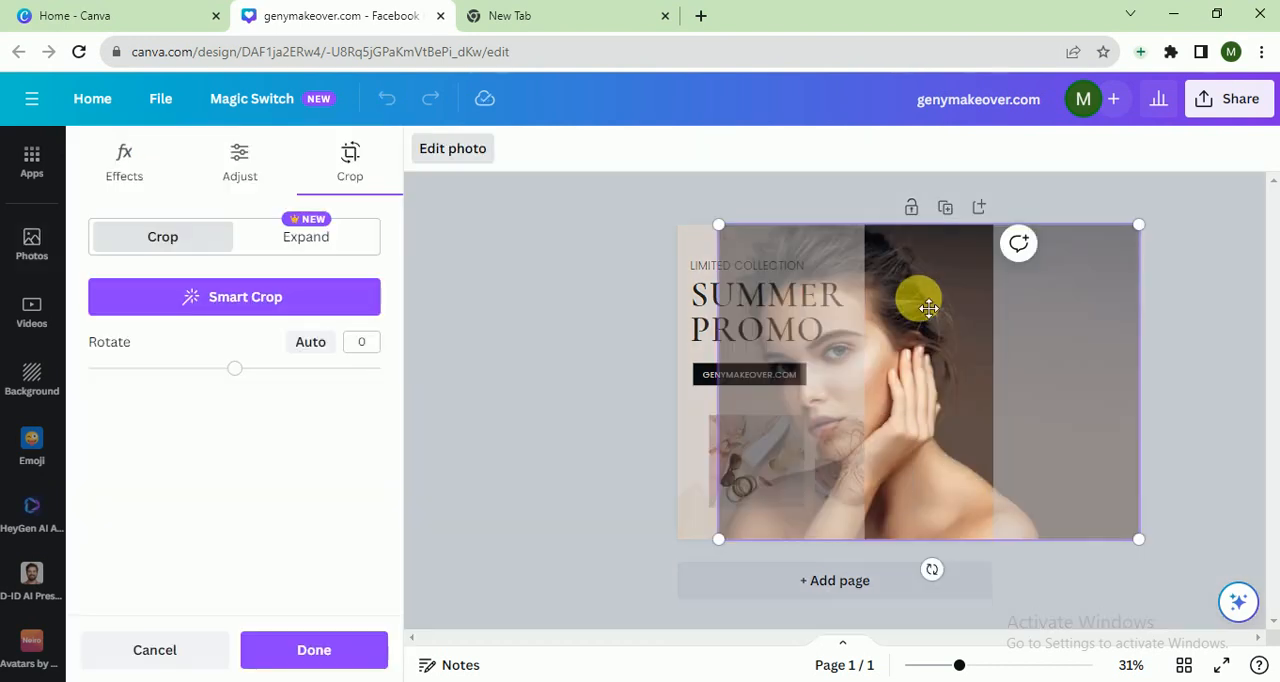
drag(929, 308, 1033, 308)
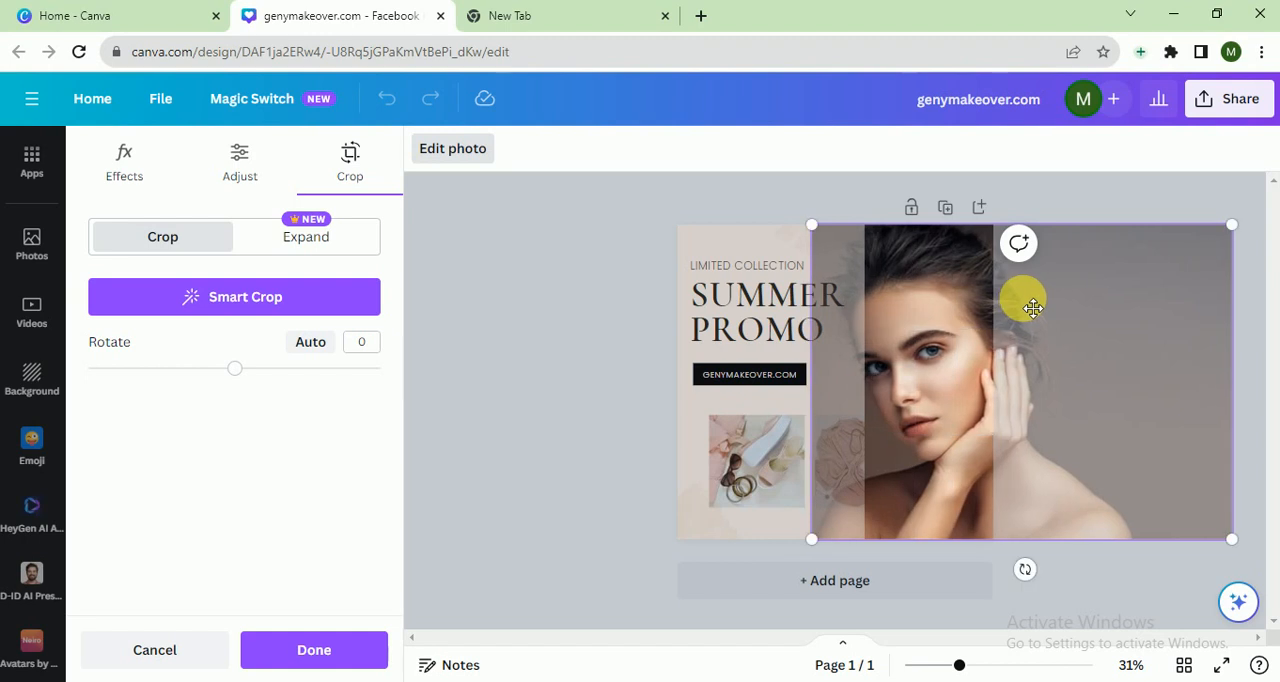
click(486, 408)
click(486, 410)
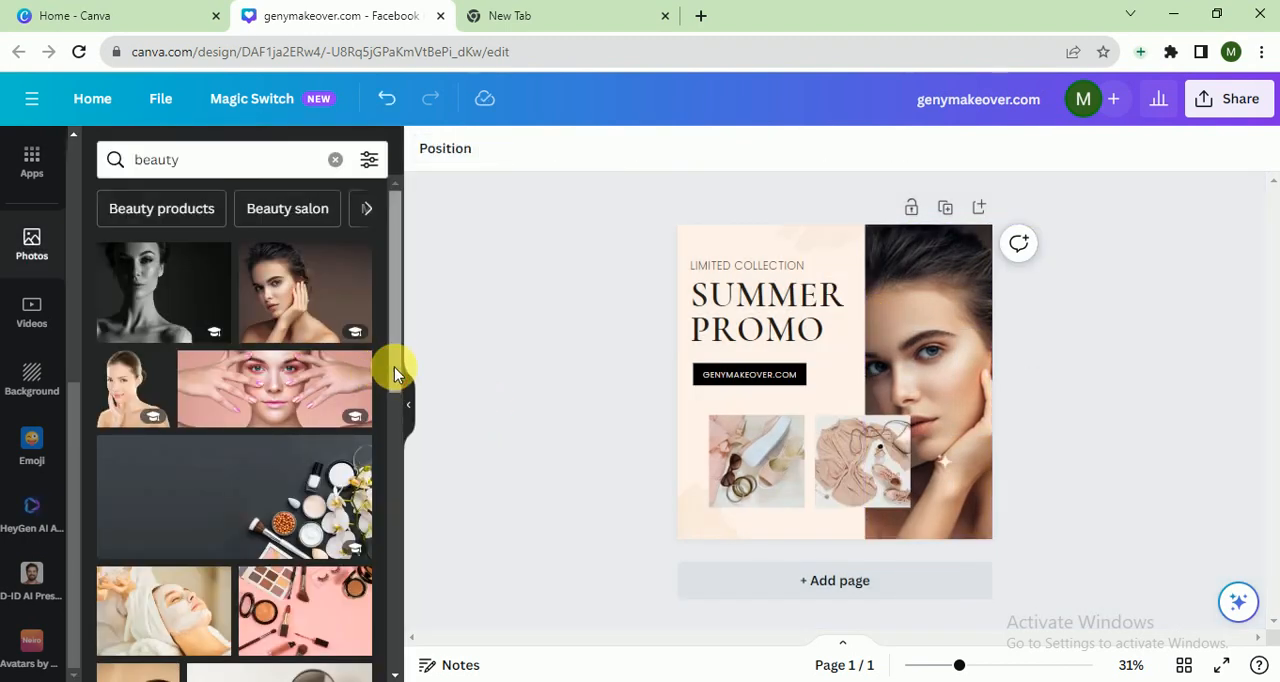
- Replace the middle small photo with the mirror, towels and brushes photo from the results
scroll(391, 415, down, 2)
scroll(391, 415, down, 2)
drag(280, 540, 868, 475)
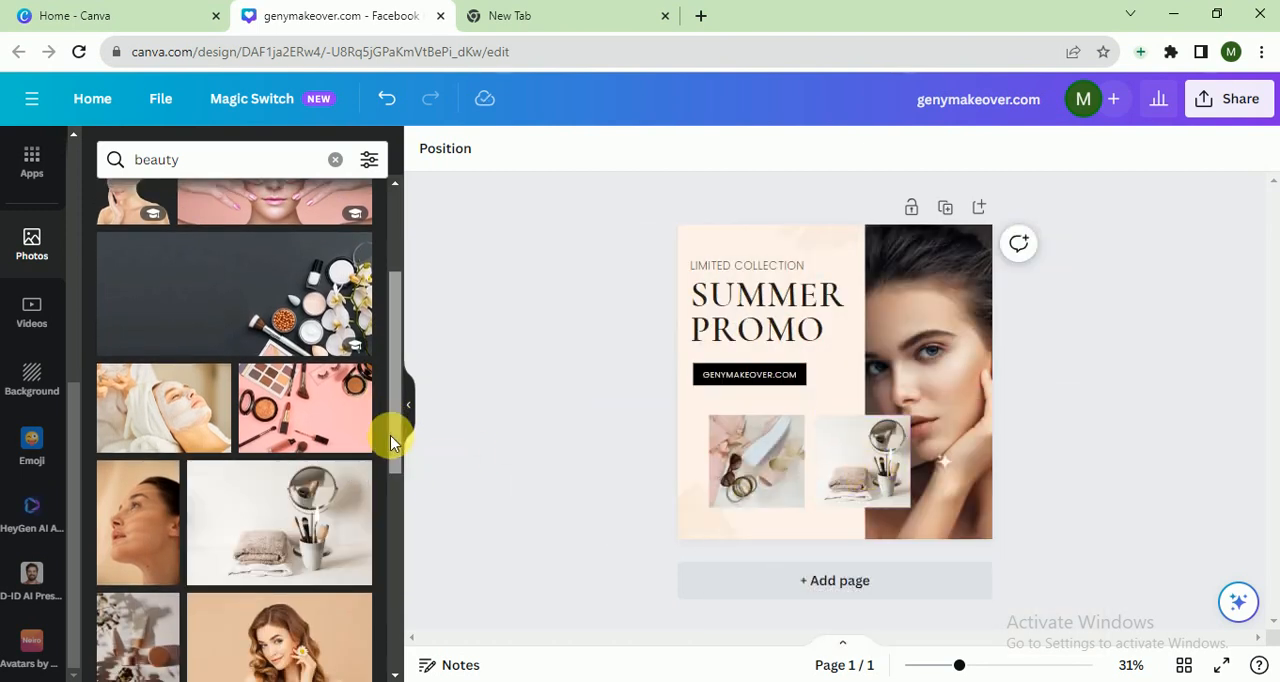
- Replace the left small photo with the vase and dried flowers photo from the results
drag(391, 434, 372, 518)
scroll(372, 518, down, 1)
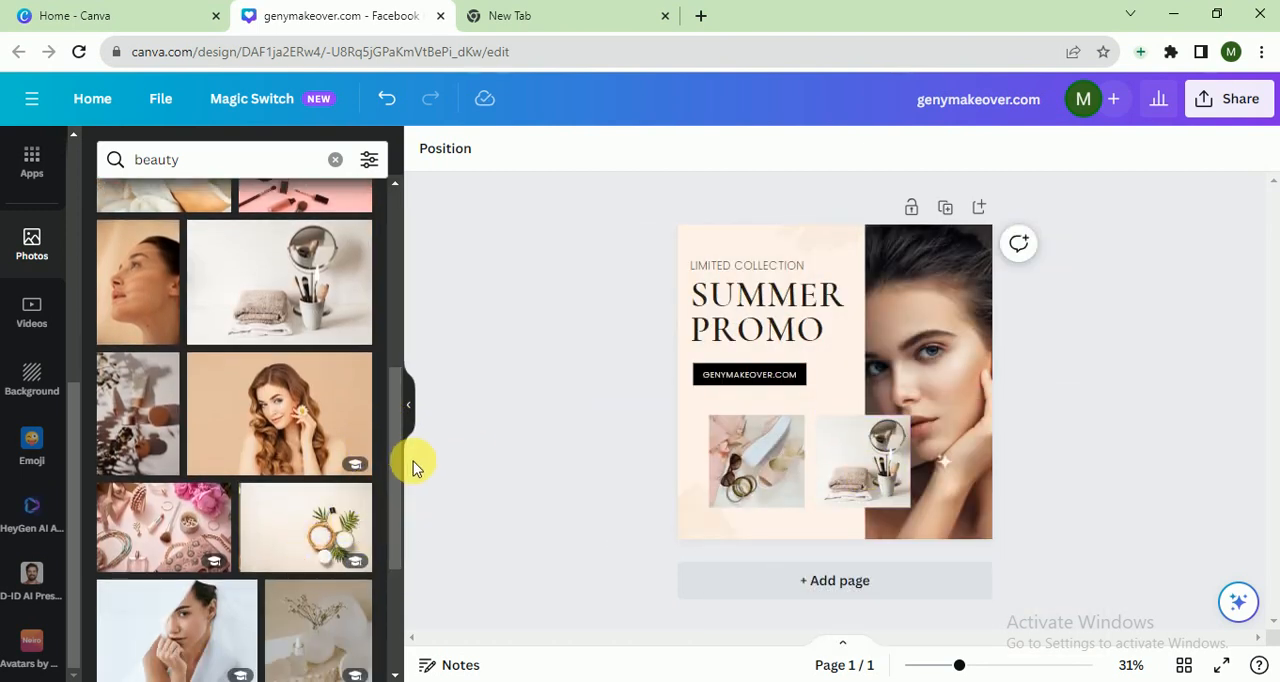
scroll(392, 500, down, 3)
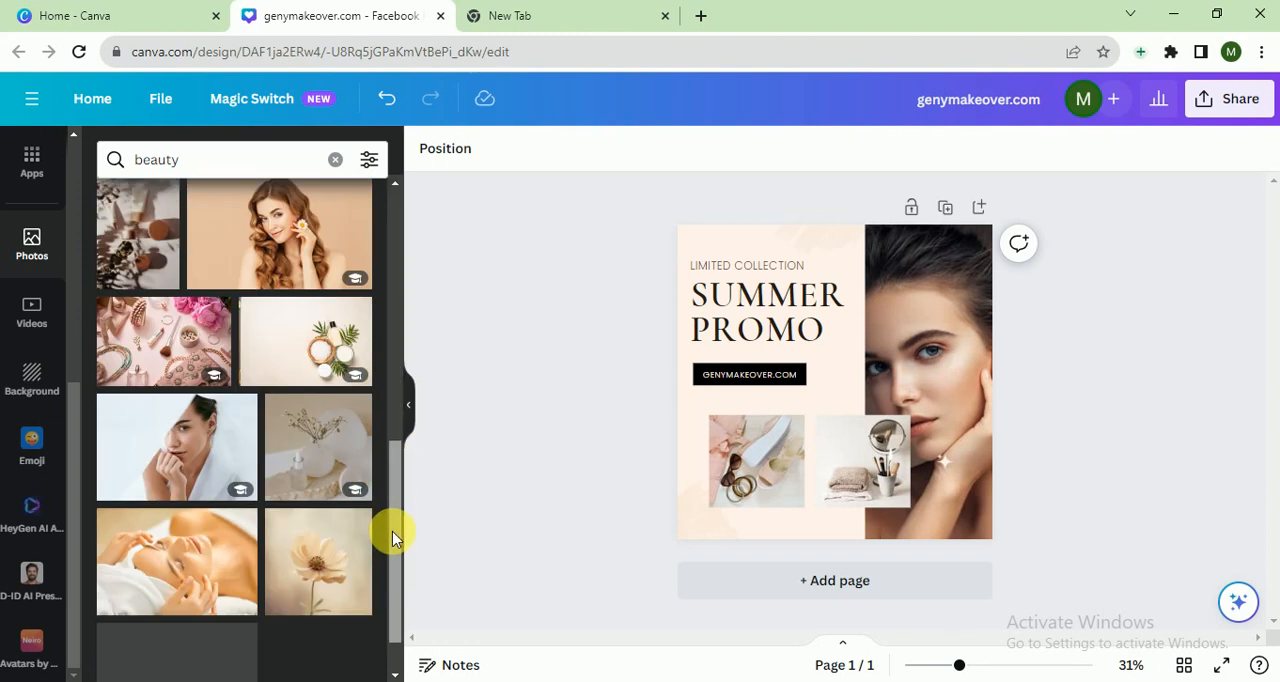
drag(299, 374, 767, 447)
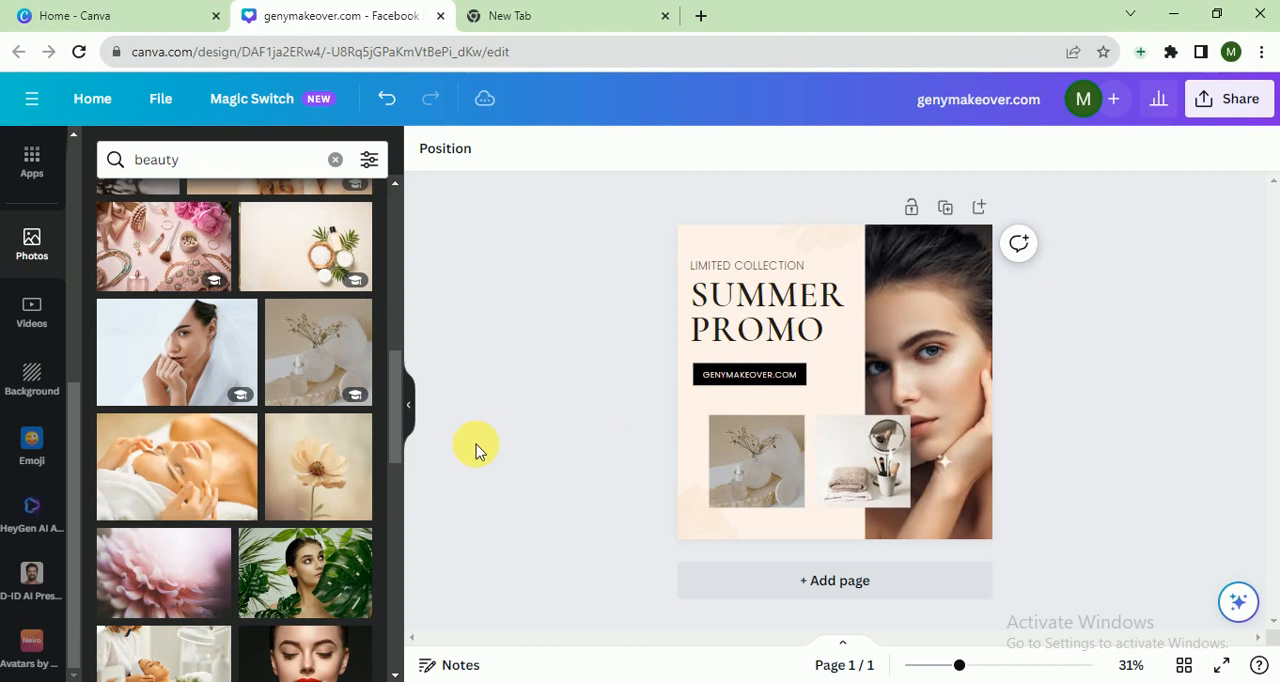
- Change the small heading text from "LIMITED COLLECTION" to "LIMITED OFFER"
double_click(769, 266)
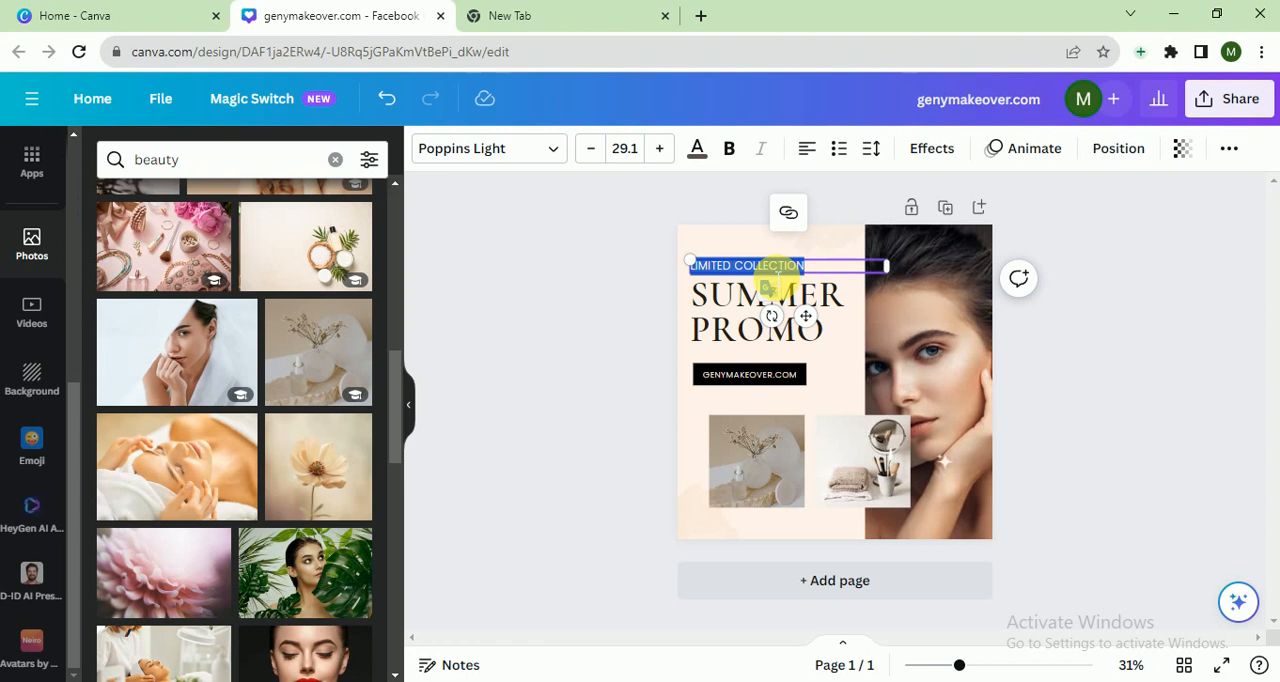
click(754, 262)
drag(736, 265, 806, 266)
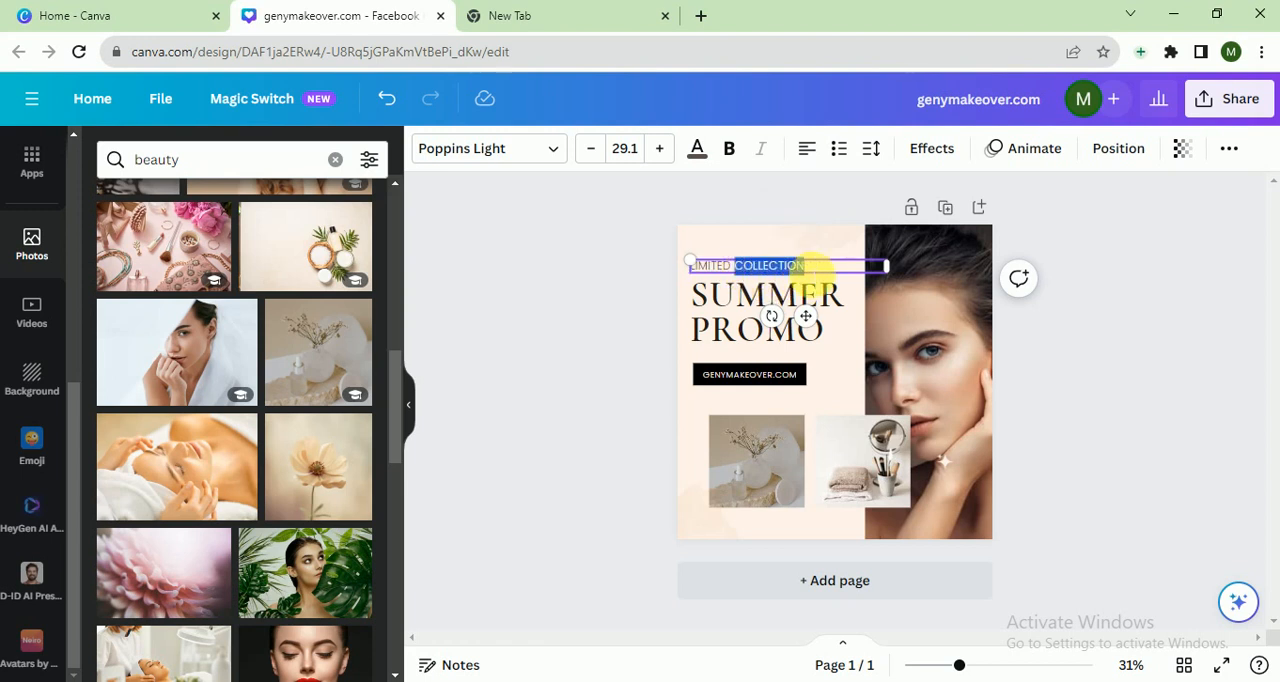
text(O)
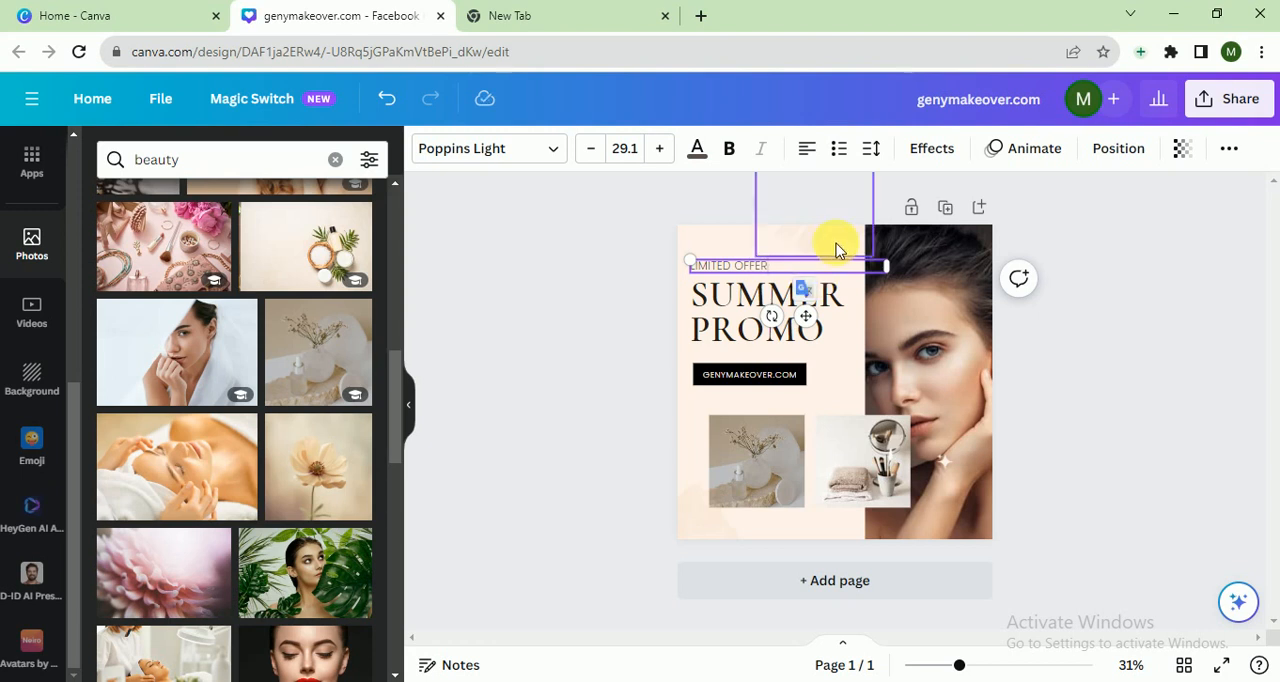
click(737, 237)
click(731, 240)
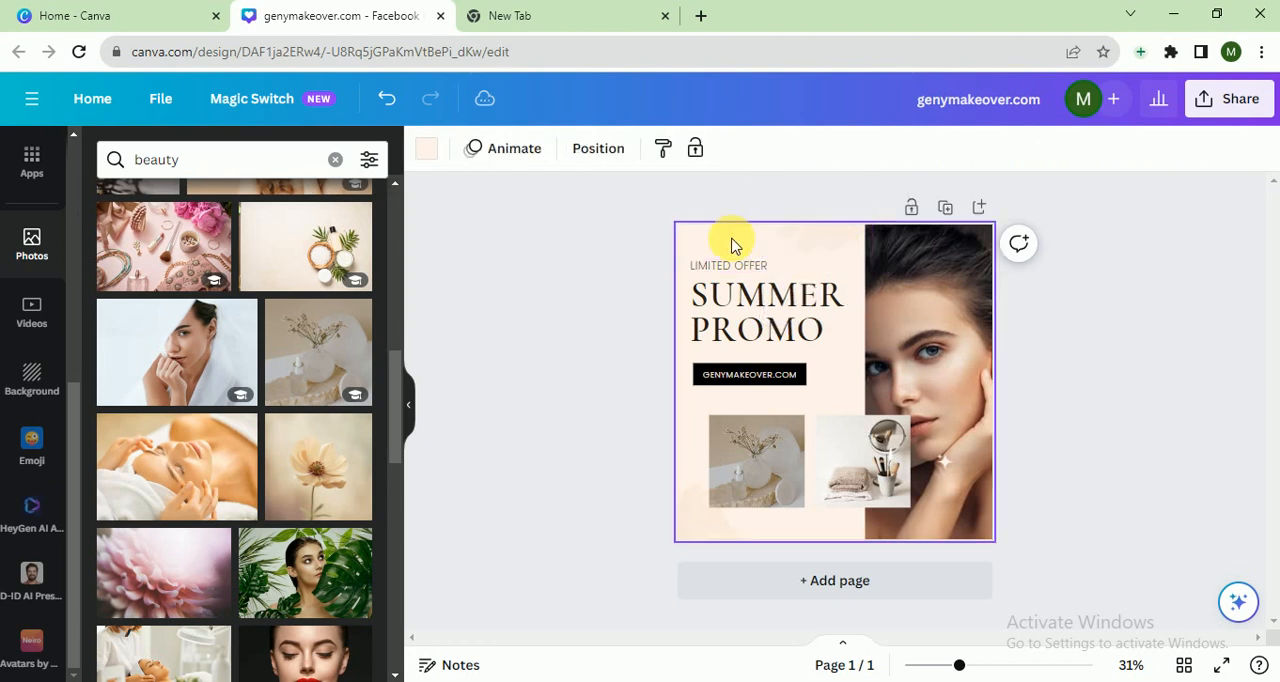
- Search elements for beauty graphics and place the pink flower graphic in the post's top-left corner
scroll(25, 230, up, 3)
click(31, 225)
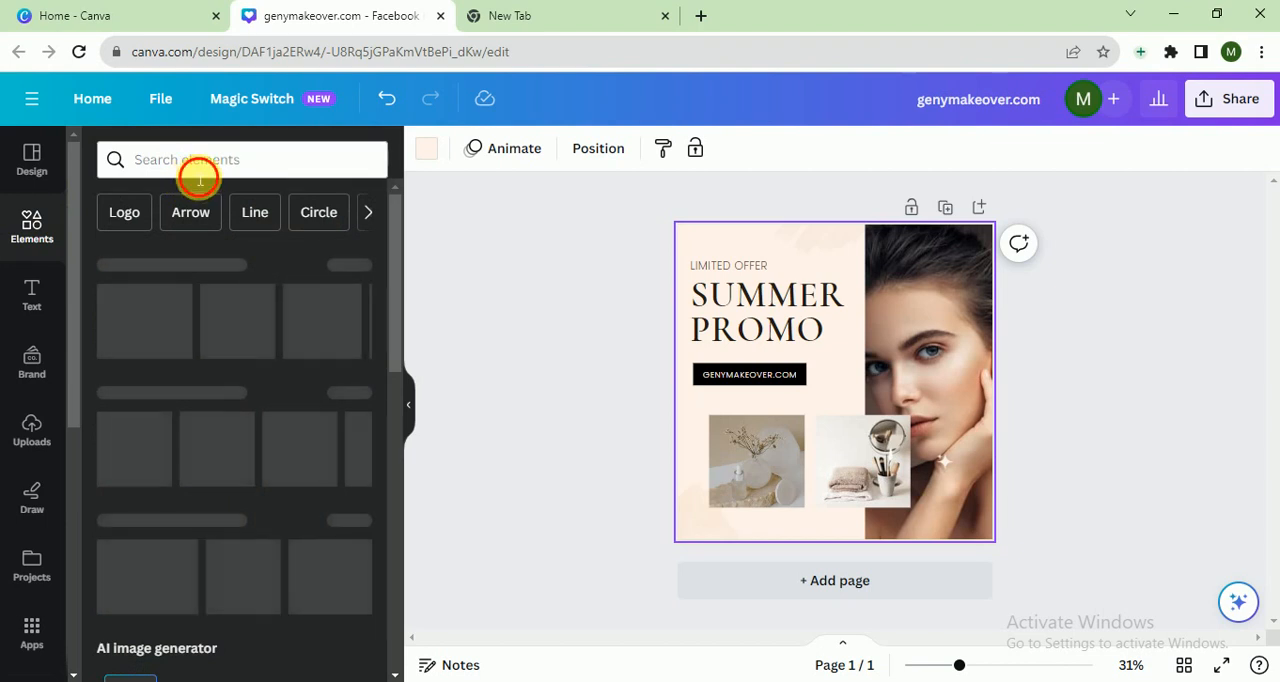
click(196, 172)
text(be)
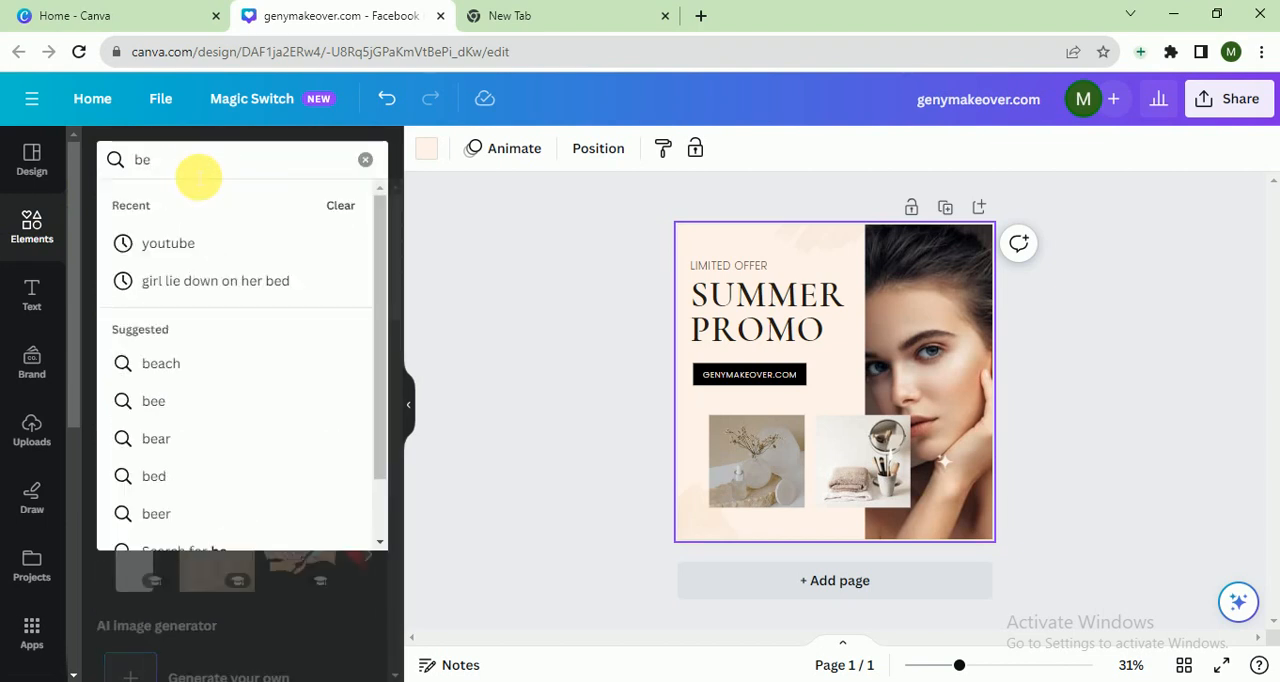
text(auty)
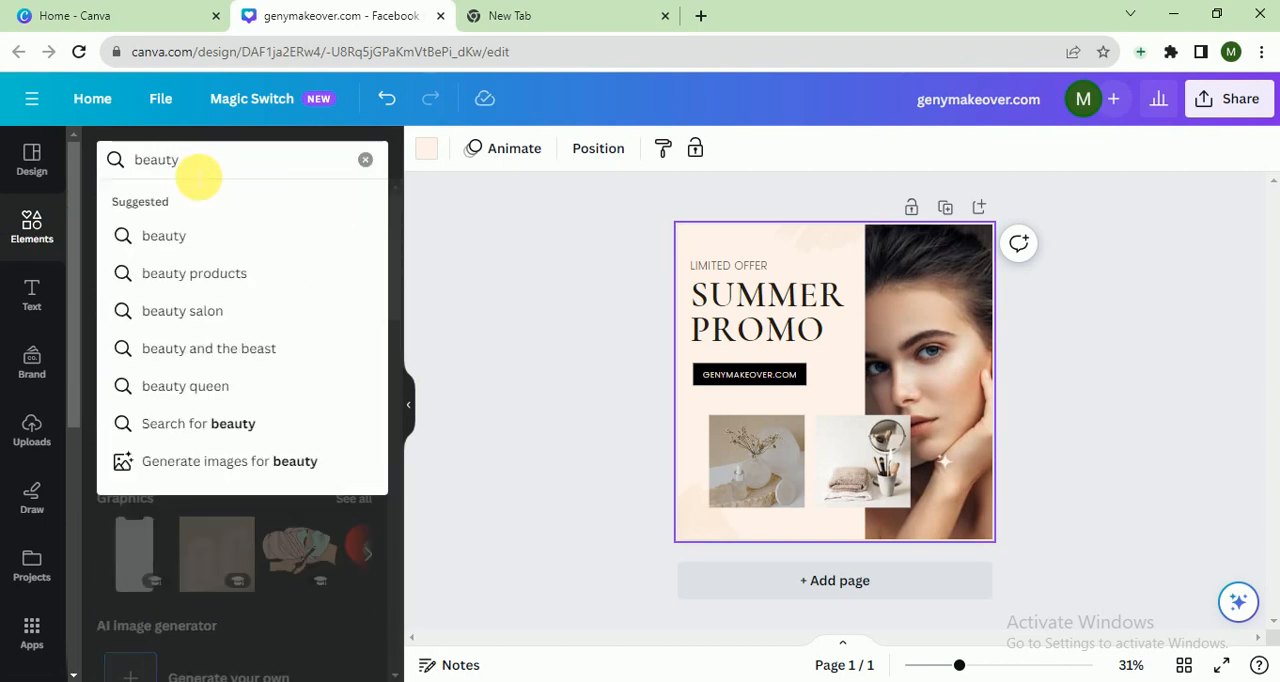
key(Return)
click(174, 211)
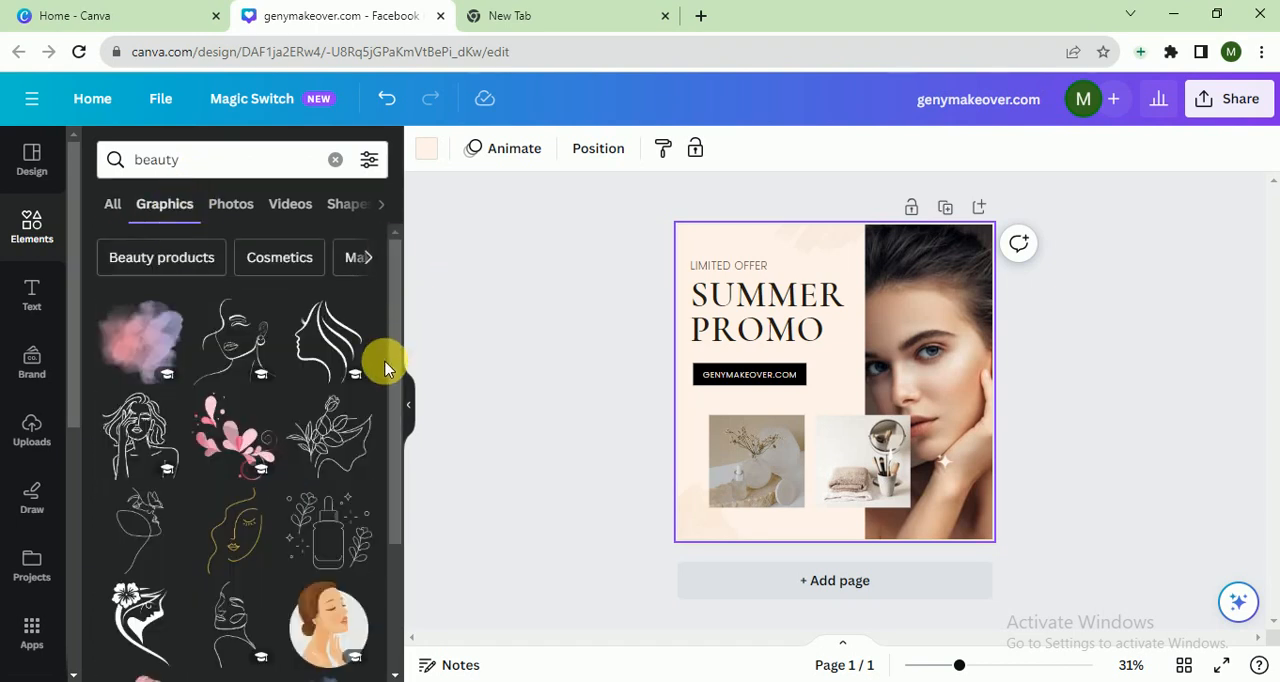
click(257, 443)
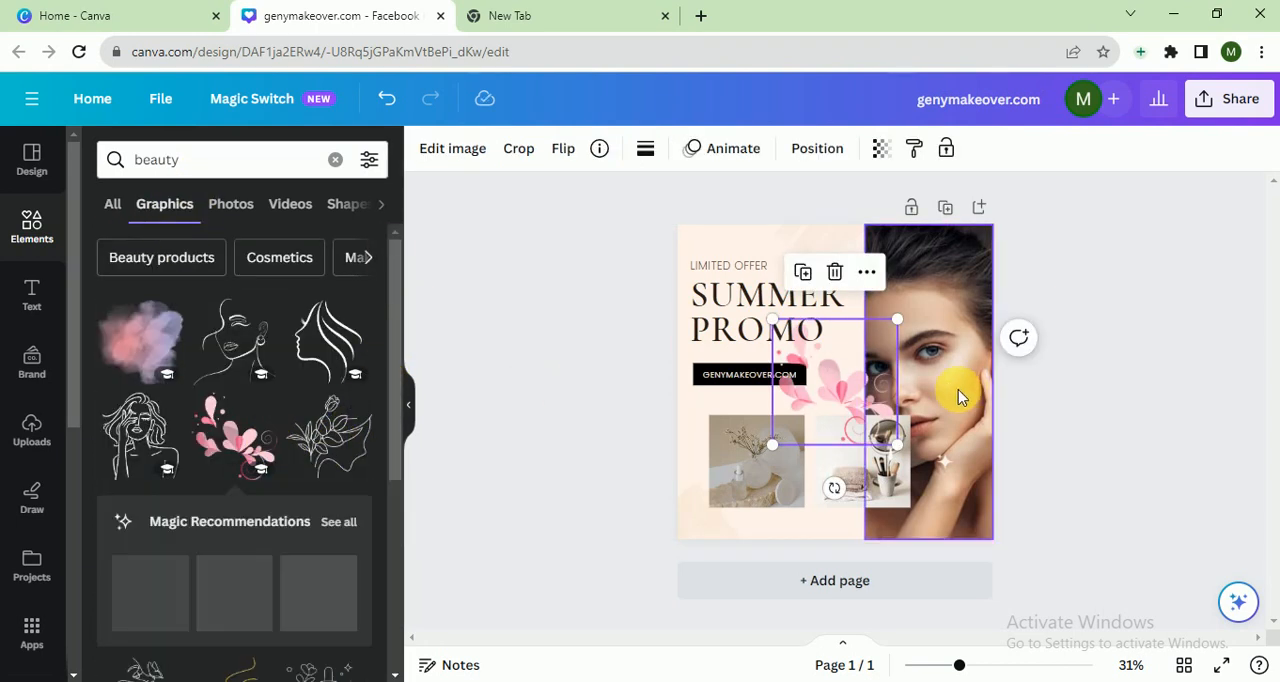
drag(843, 385, 724, 242)
click(560, 322)
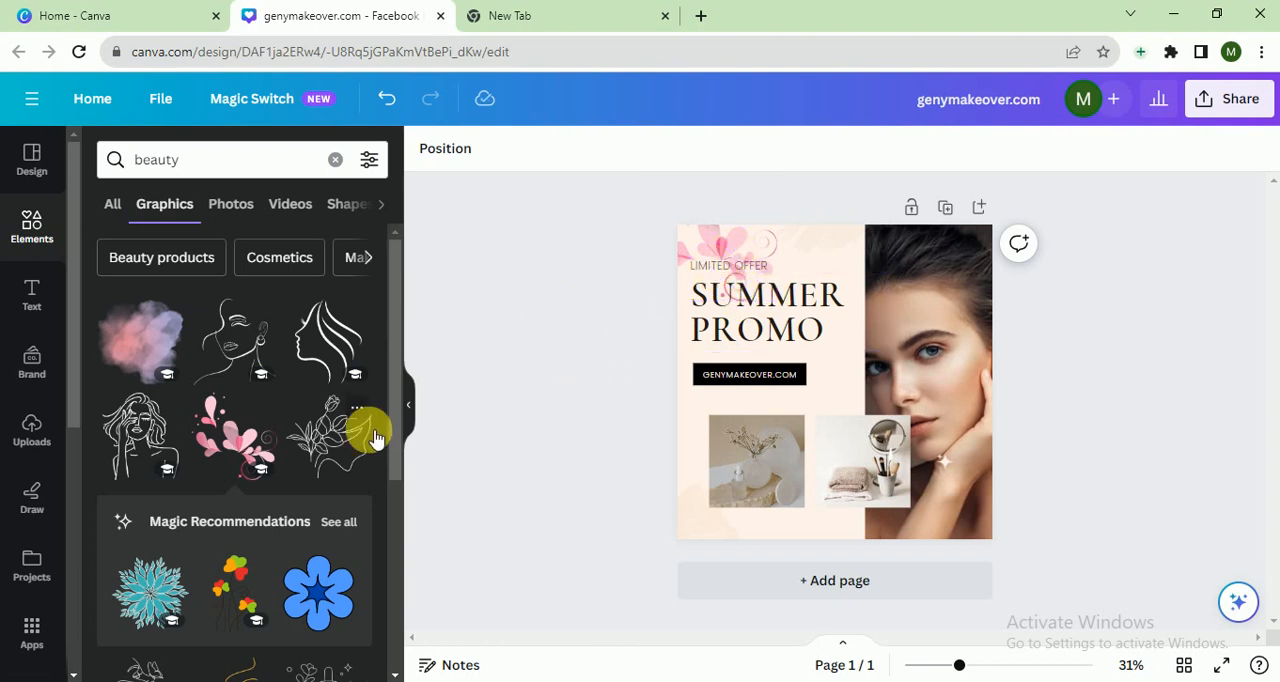
- Add the serum bottle line-art graphic, shrink it, and place it beside the website label
scroll(397, 500, down, 3)
scroll(391, 595, down, 1)
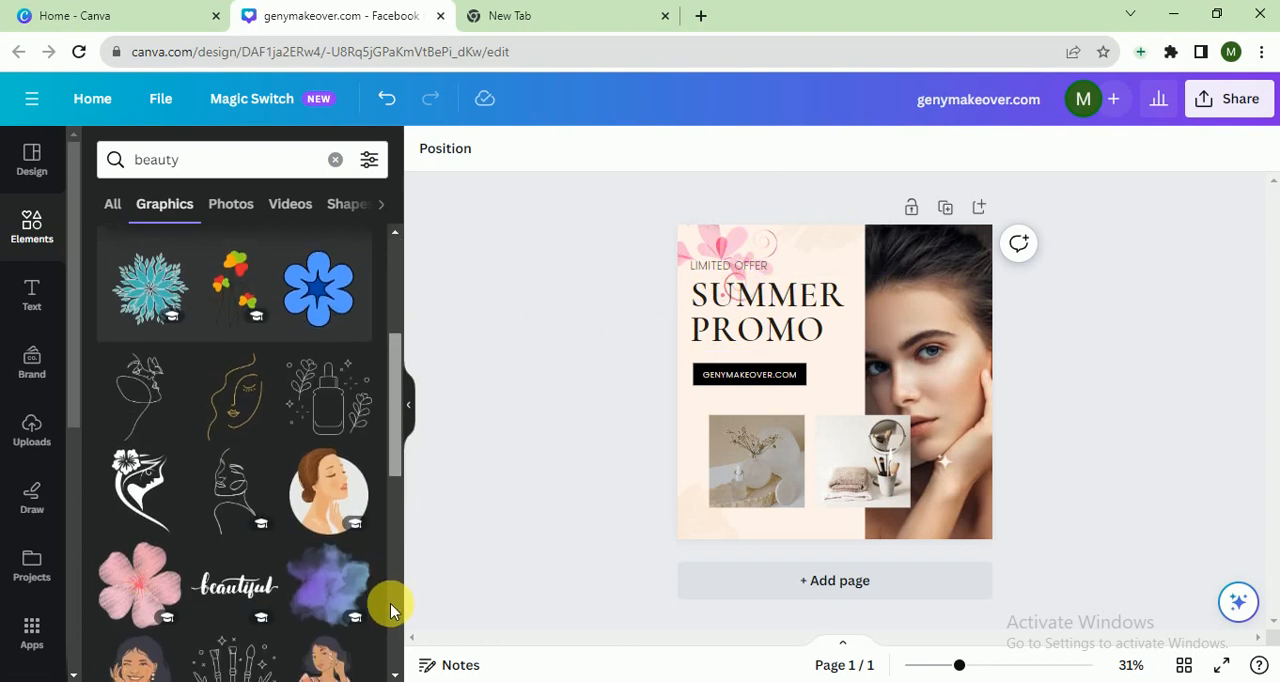
click(336, 400)
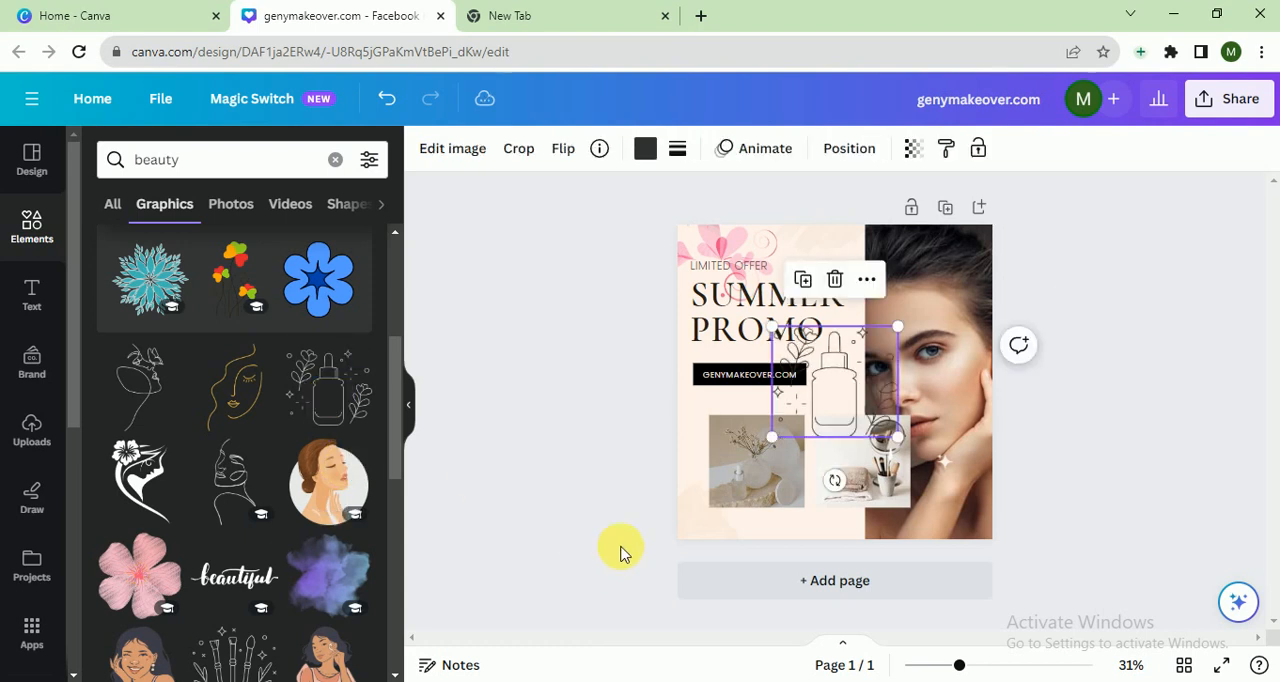
drag(905, 330, 714, 514)
click(533, 487)
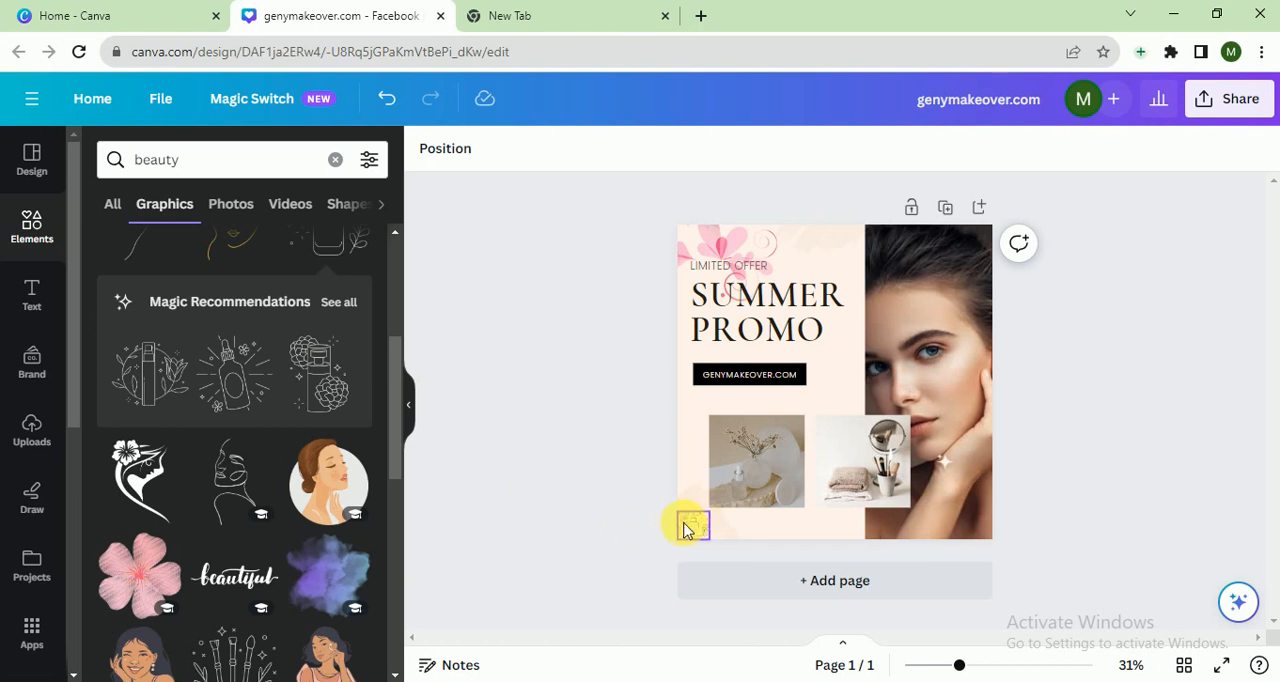
drag(689, 523, 846, 377)
click(599, 394)
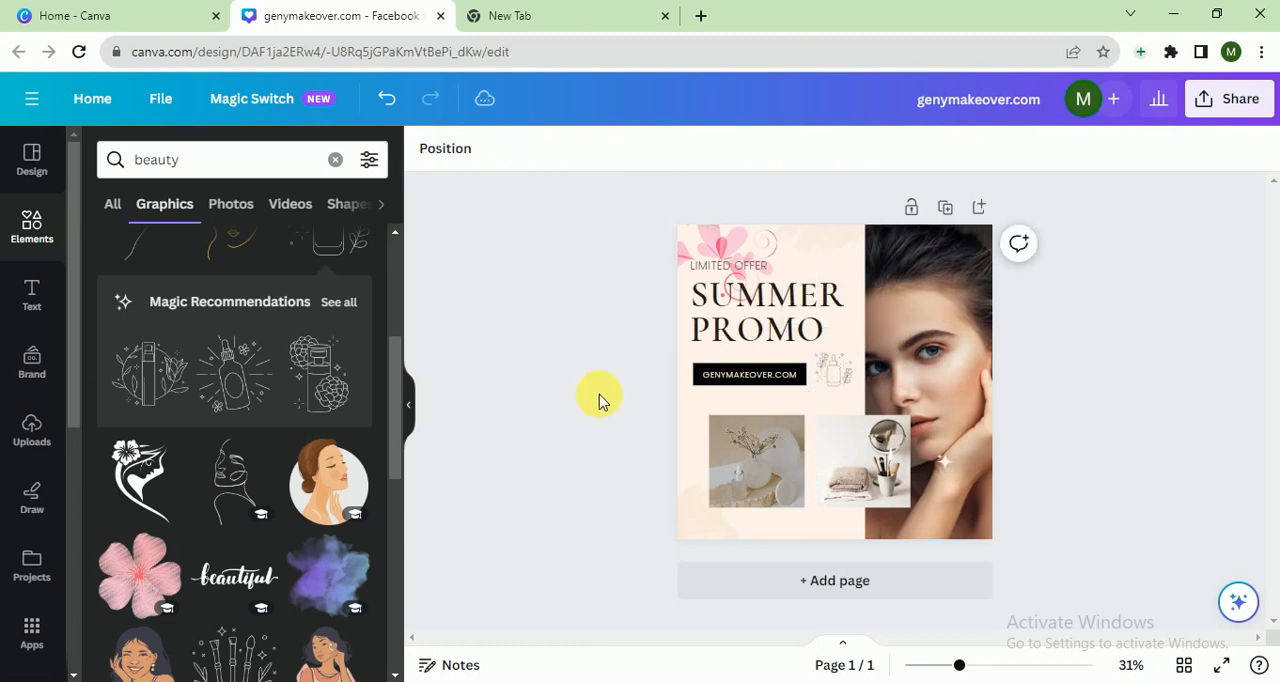
- Change the post's background colour to a light greyish beige from the photo colours
click(684, 462)
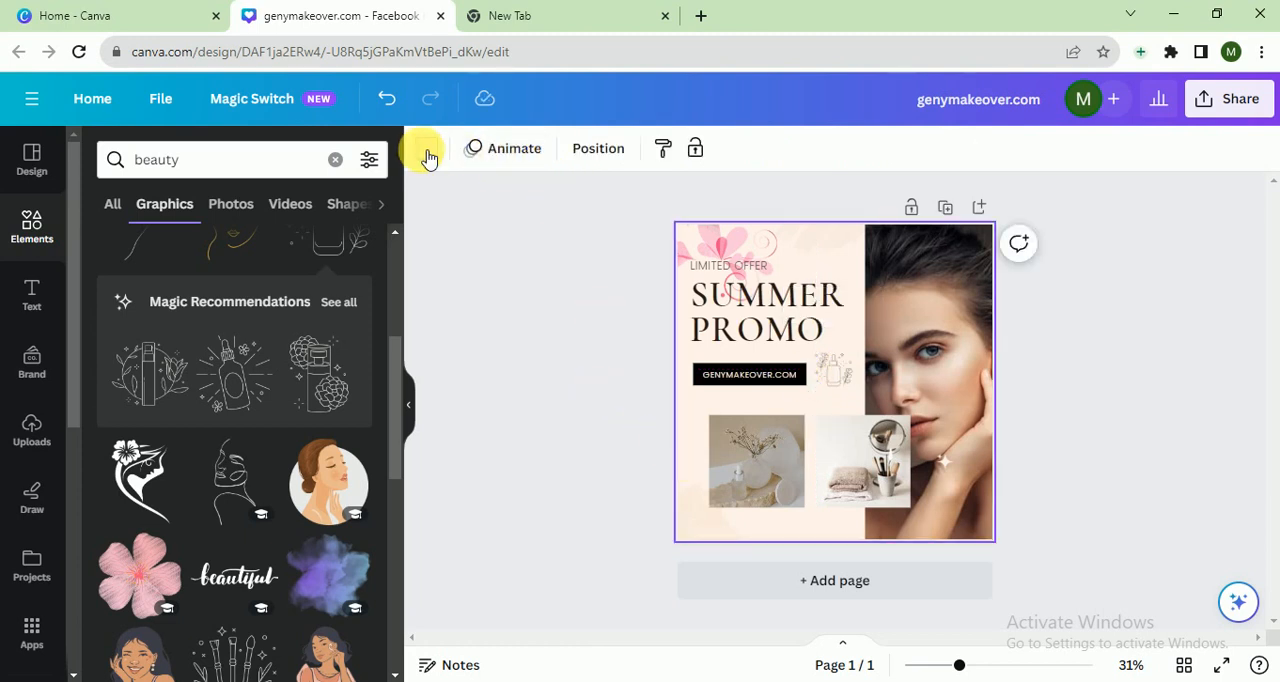
click(426, 152)
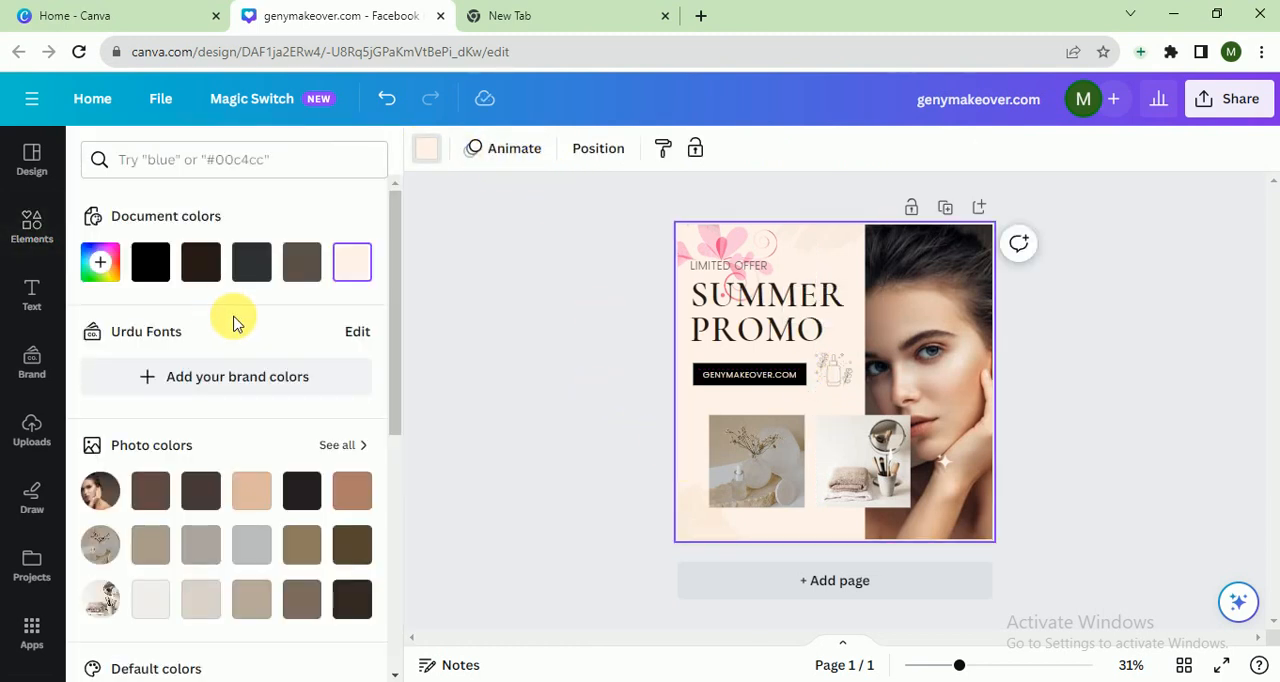
click(203, 600)
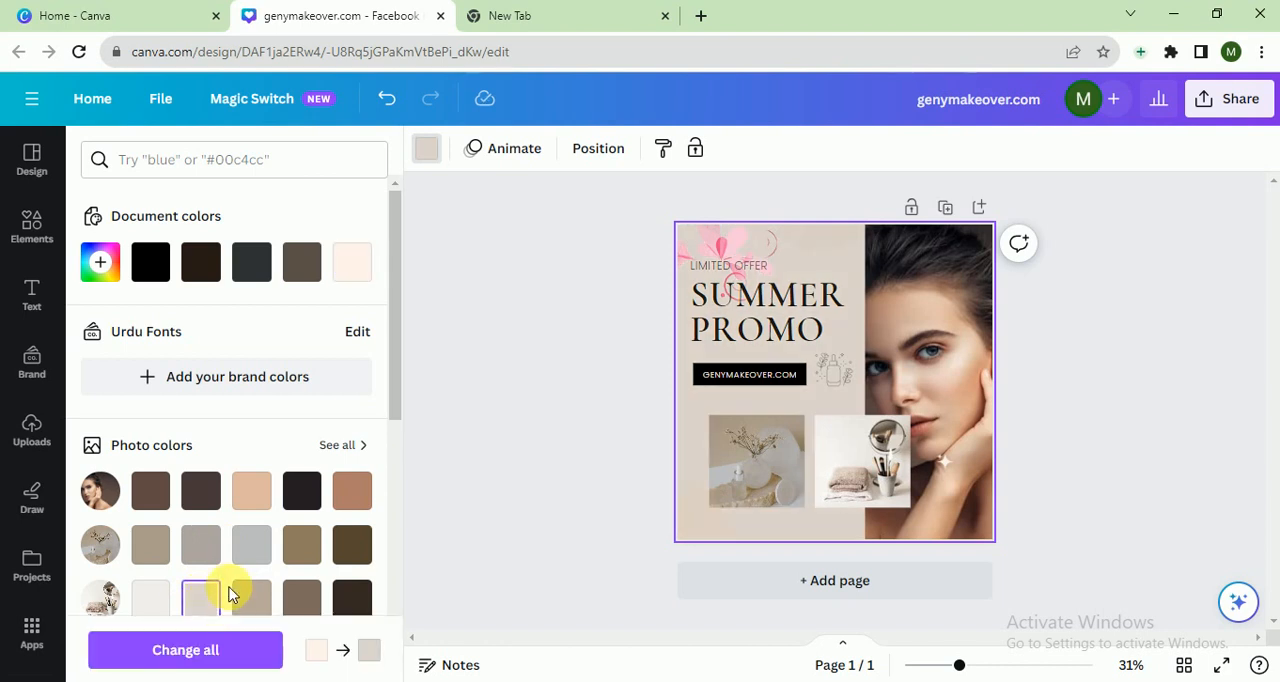
click(459, 345)
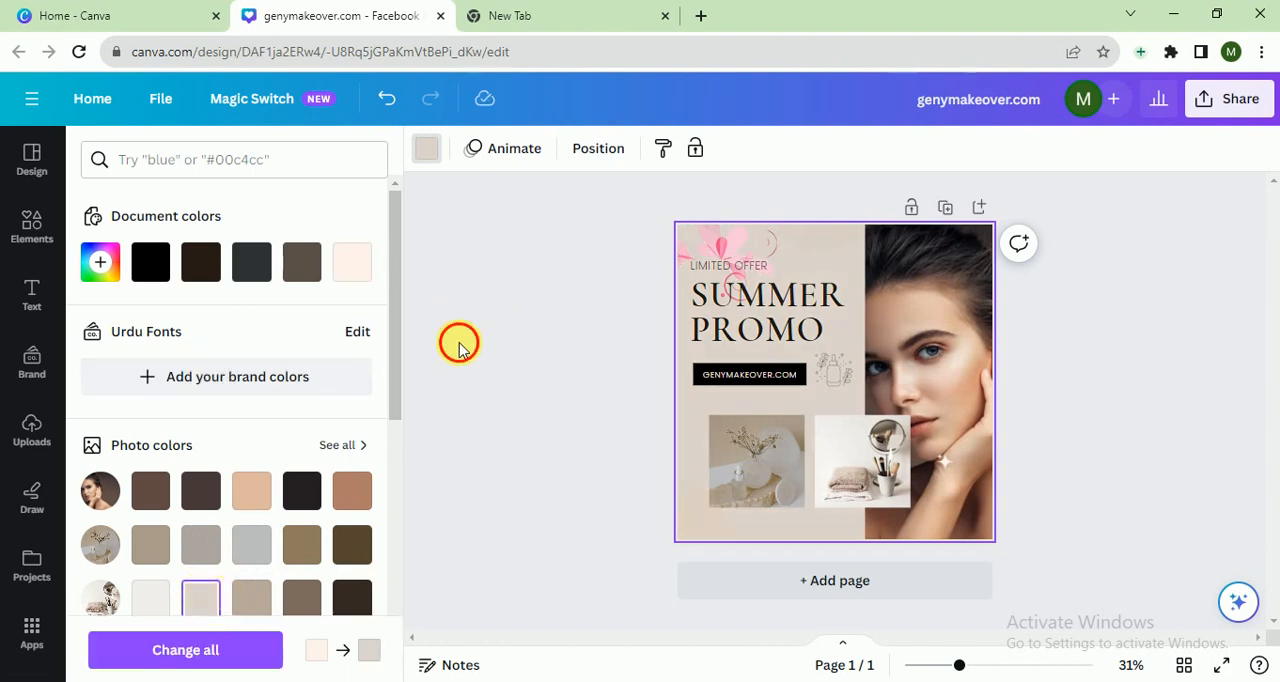